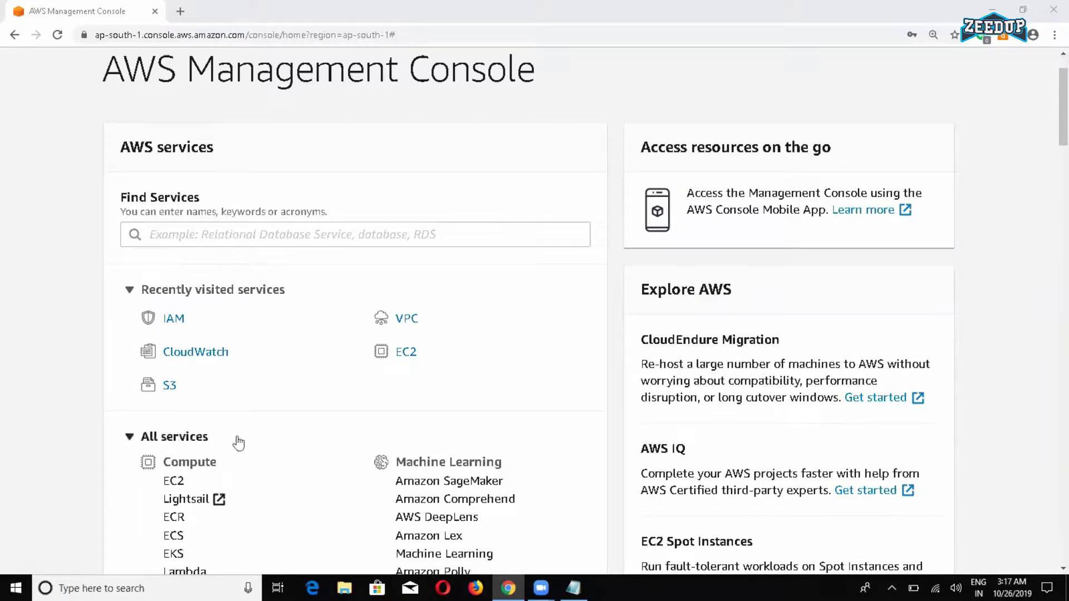
# Open the EC2 service and display the running instances in the Mumbai region
pyautogui.scroll(-1, 198, 475)
pyautogui.scroll(3, 198, 475)
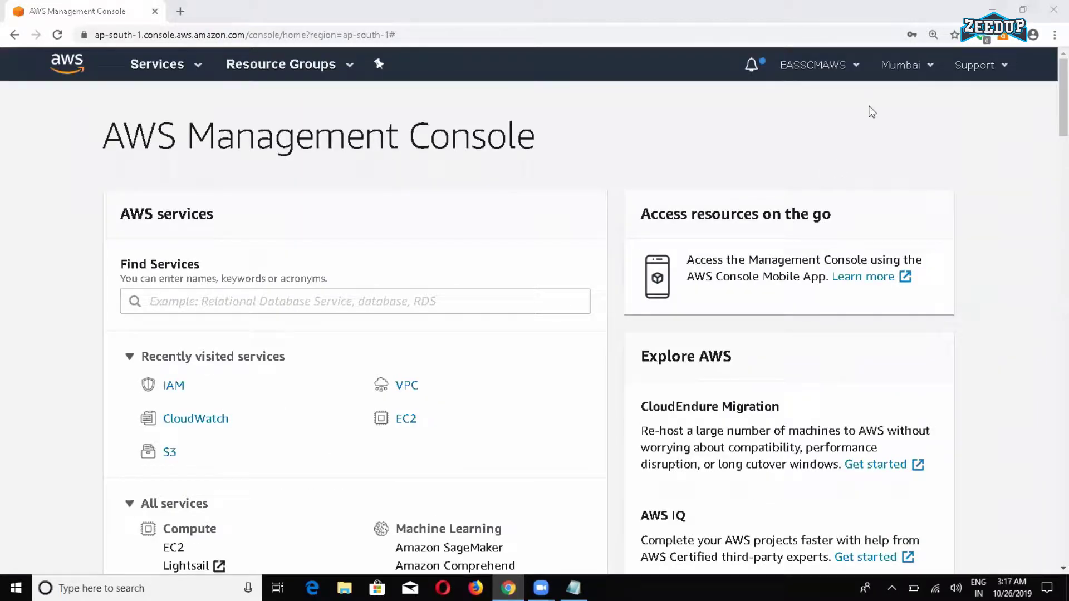
pyautogui.scroll(-5, 406, 315)
pyautogui.click(173, 281)
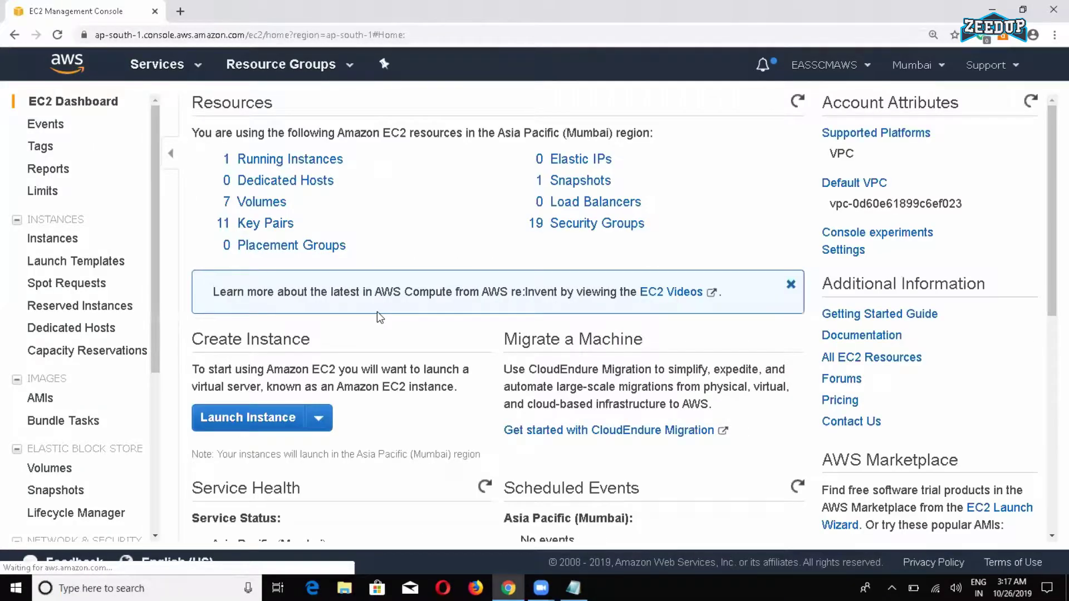
pyautogui.click(256, 161)
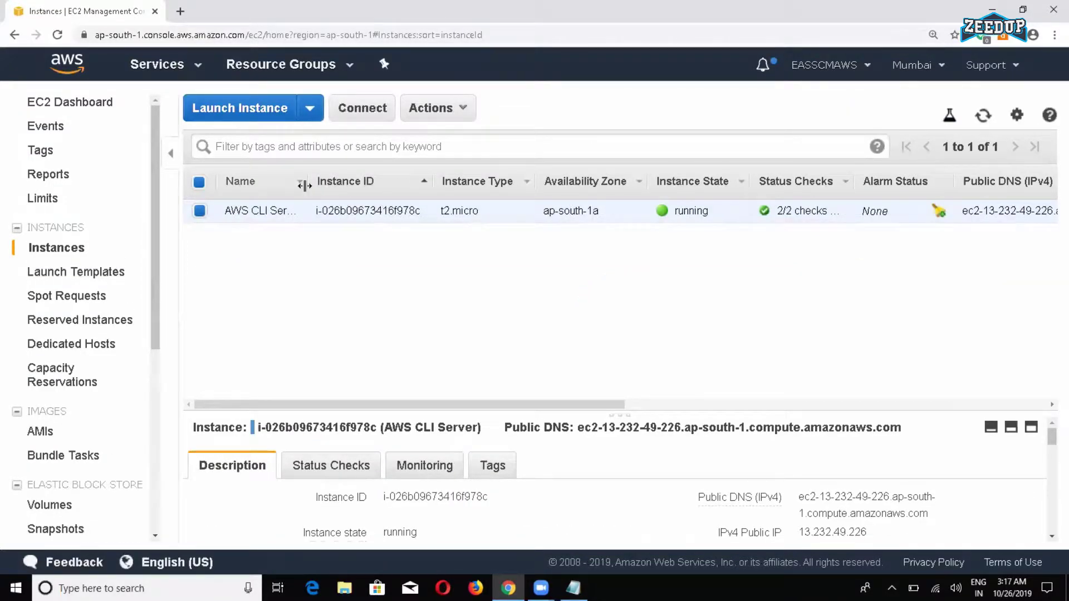
# Widen the Name column and check the key name assigned to the AWS CLI Server instance
pyautogui.moveTo(308, 182); pyautogui.dragTo(373, 182)
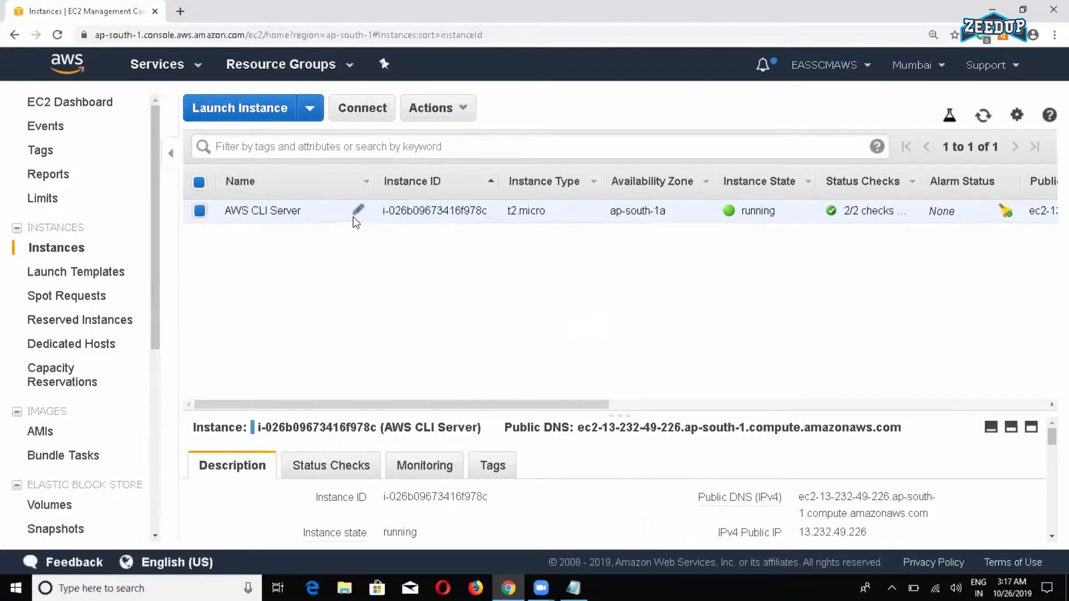
pyautogui.moveTo(464, 409); pyautogui.dragTo(800, 410)
pyautogui.doubleClick(718, 211)
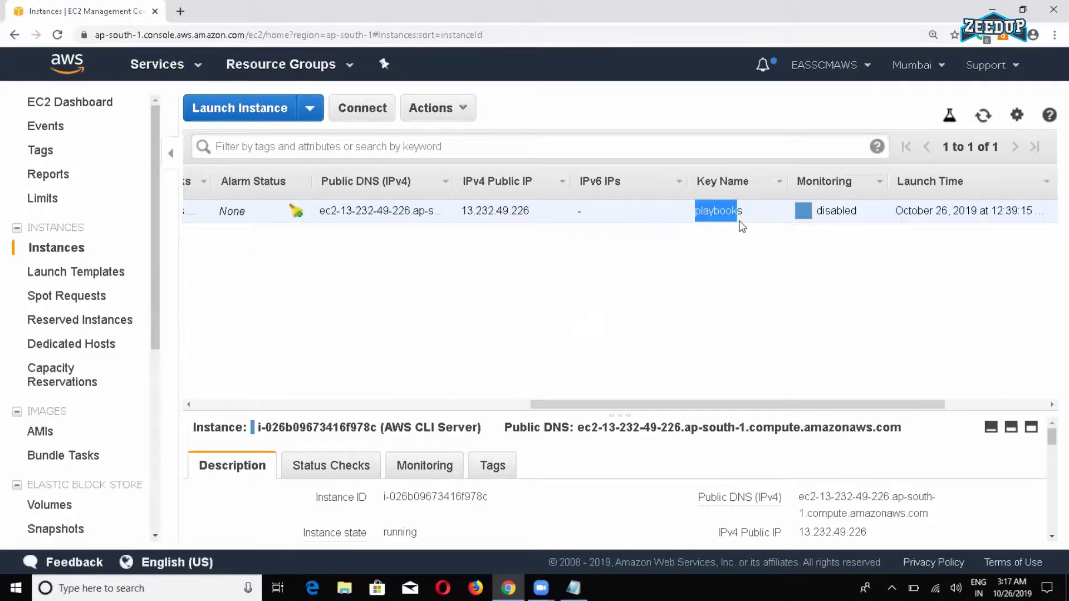
pyautogui.click(741, 223)
pyautogui.moveTo(694, 212); pyautogui.dragTo(749, 217)
pyautogui.click(696, 222)
pyautogui.moveTo(677, 219); pyautogui.dragTo(760, 218)
pyautogui.click(740, 214)
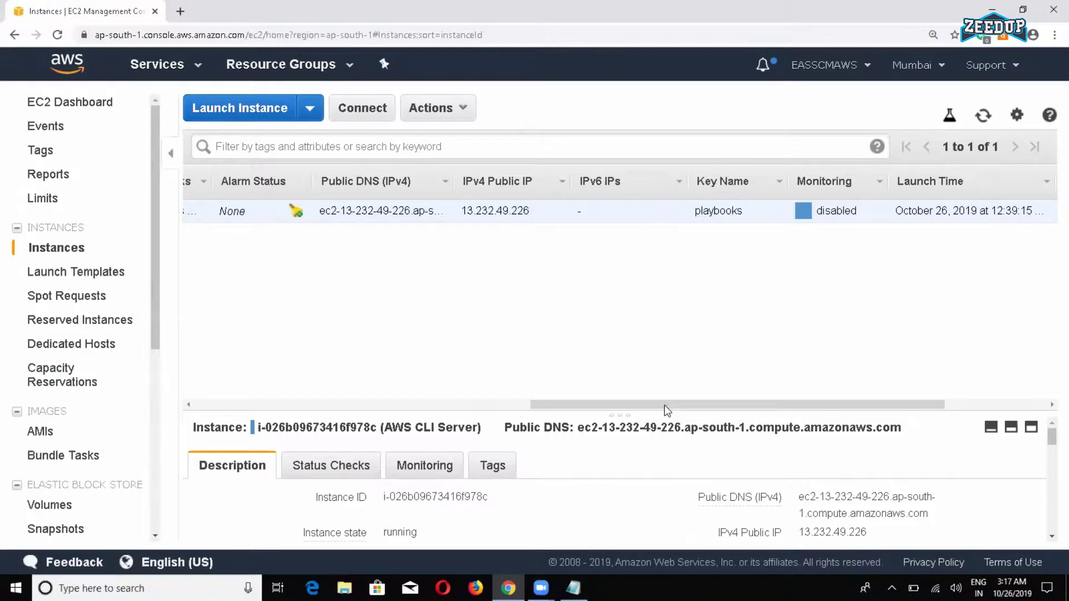
pyautogui.moveTo(667, 411); pyautogui.dragTo(332, 410)
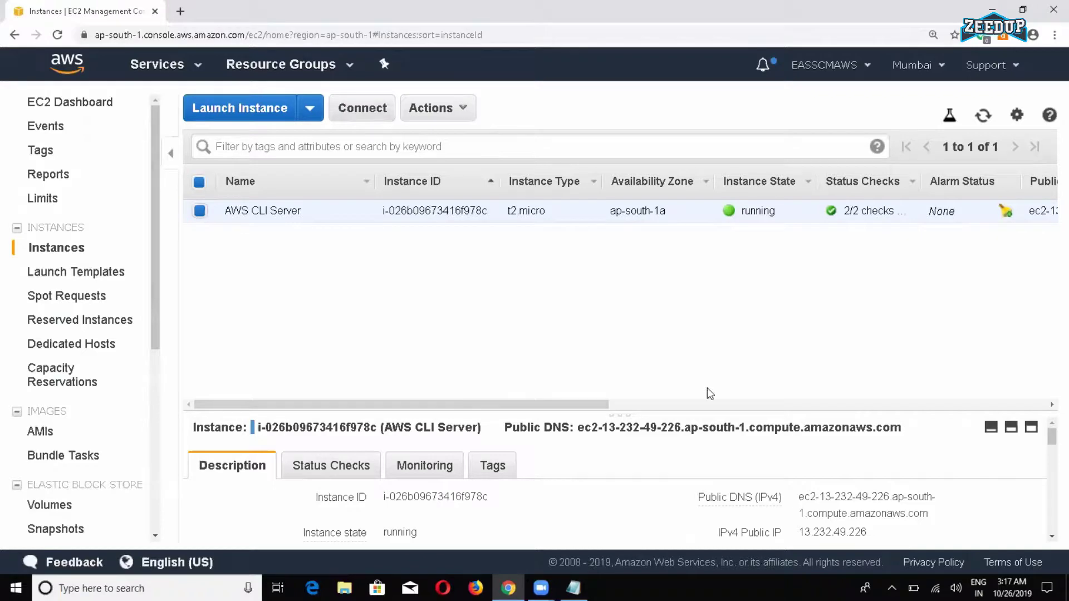
# Check the key pair name in the AWS CLI Server's description, and open the list of key pairs
pyautogui.scroll(-5, 446, 457)
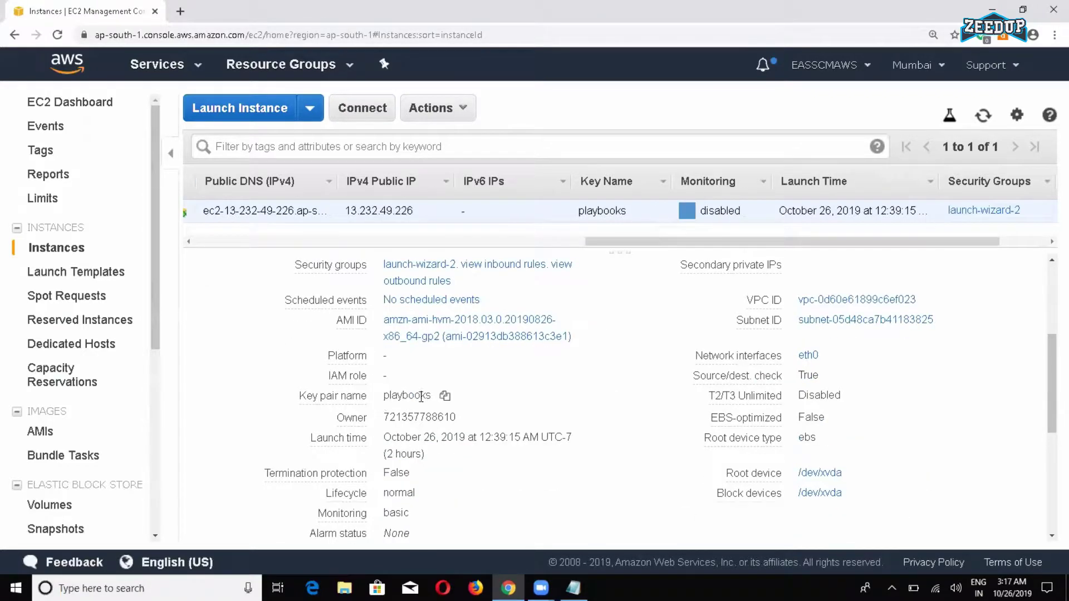
pyautogui.doubleClick(406, 396)
pyautogui.scroll(-4, 55, 446)
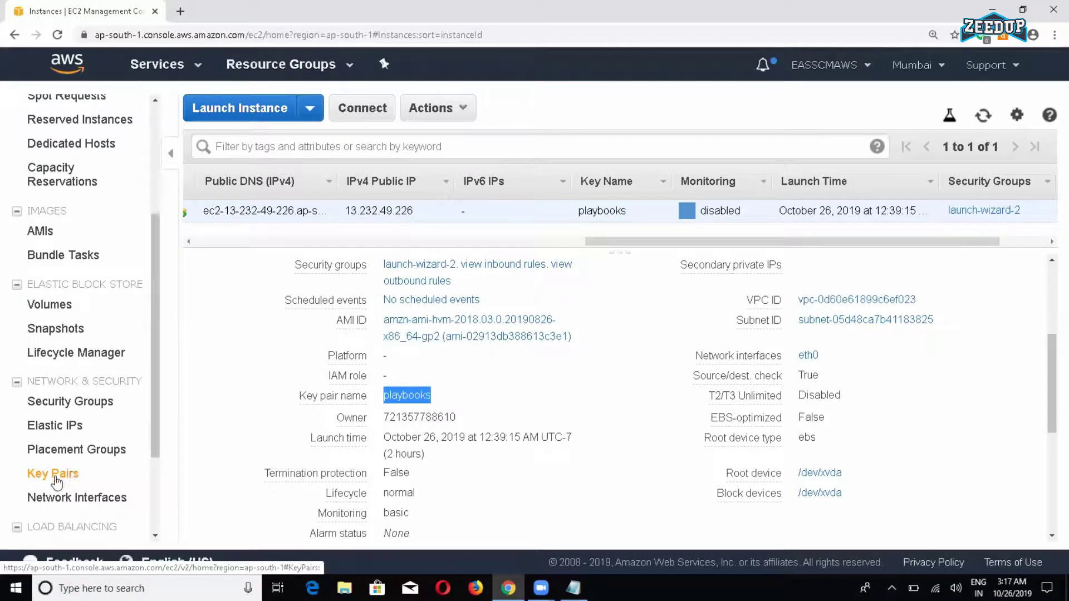
pyautogui.click(71, 475)
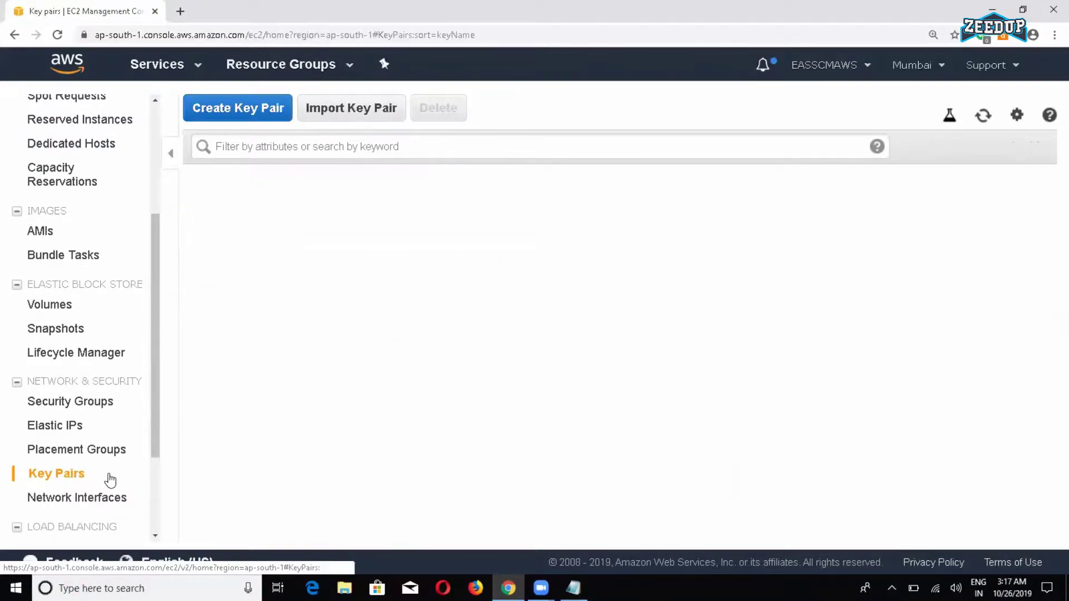
# Return to the instances list and check the AWS CLI Server's public IP address
pyautogui.scroll(3, 56, 223)
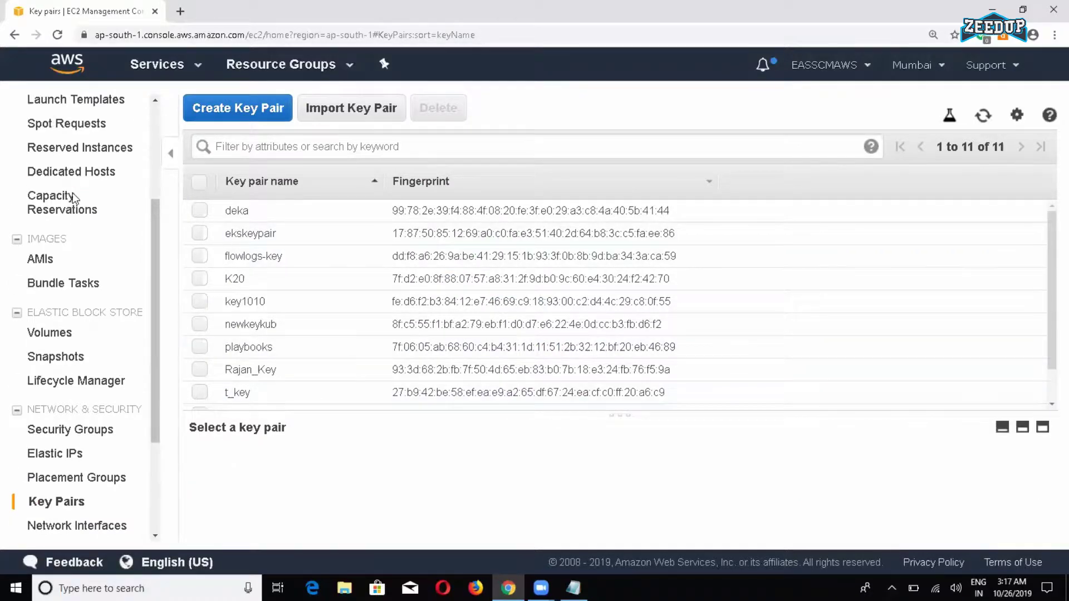
pyautogui.click(56, 181)
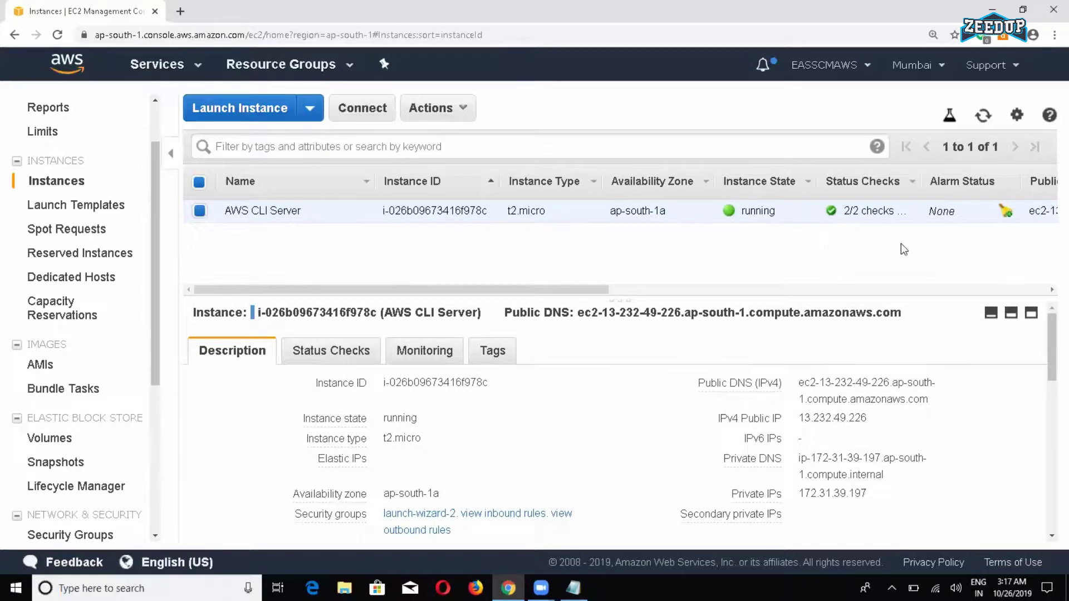
pyautogui.moveTo(601, 289); pyautogui.dragTo(735, 292)
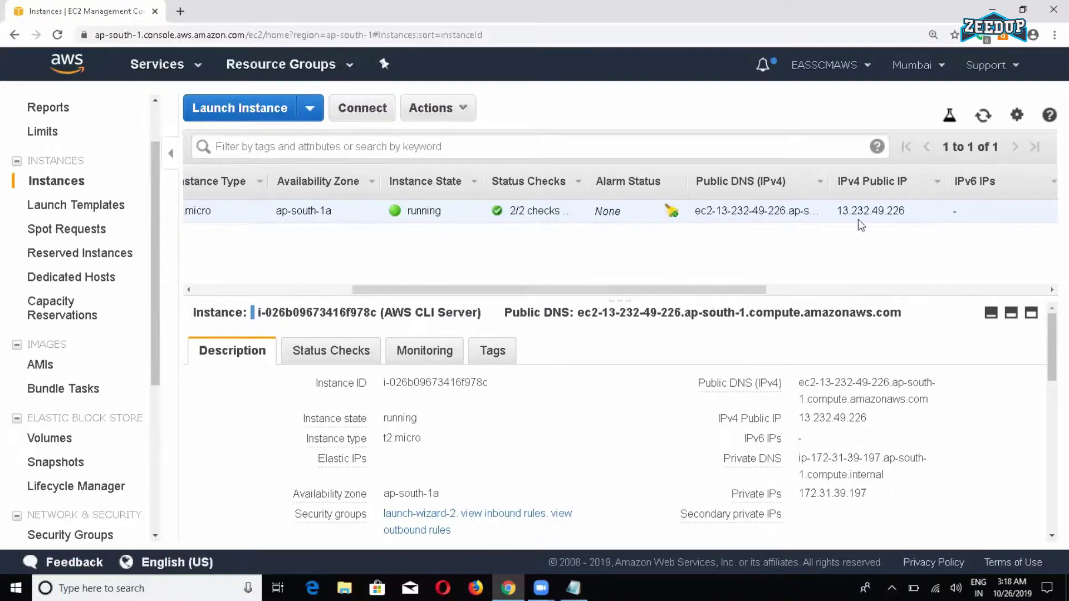
pyautogui.moveTo(663, 292); pyautogui.dragTo(714, 277)
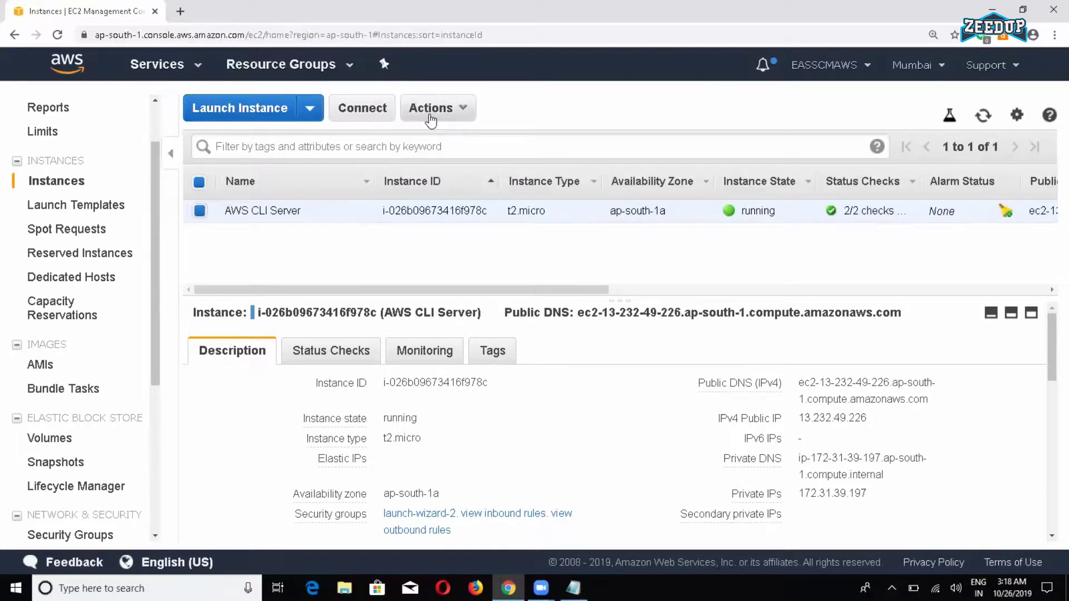
# Stop the AWS CLI Server instance and confirm the stop
pyautogui.click(431, 108)
pyautogui.moveTo(501, 221)
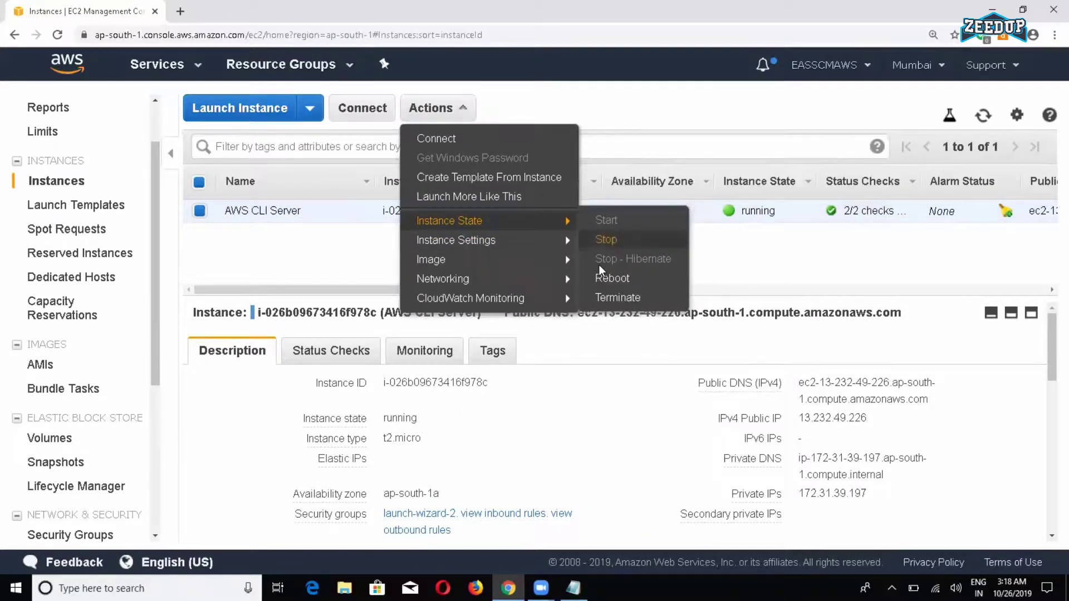
pyautogui.click(606, 240)
pyautogui.click(724, 417)
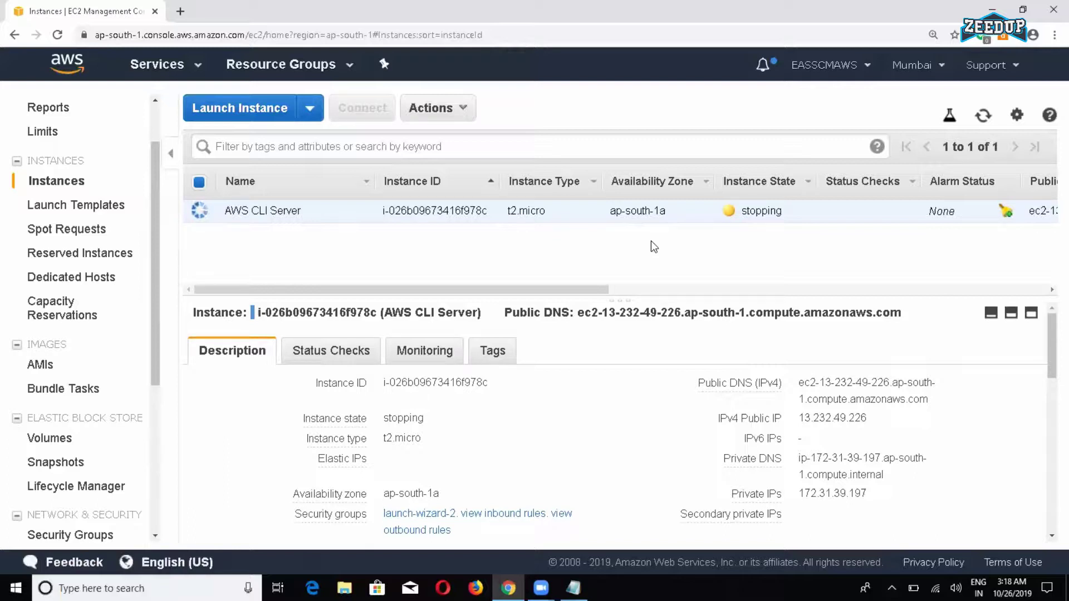
# Start launching a new instance from the Amazon Linux AMI 2018.03.0 (HVM), SSD Volume Type image
pyautogui.click(264, 107)
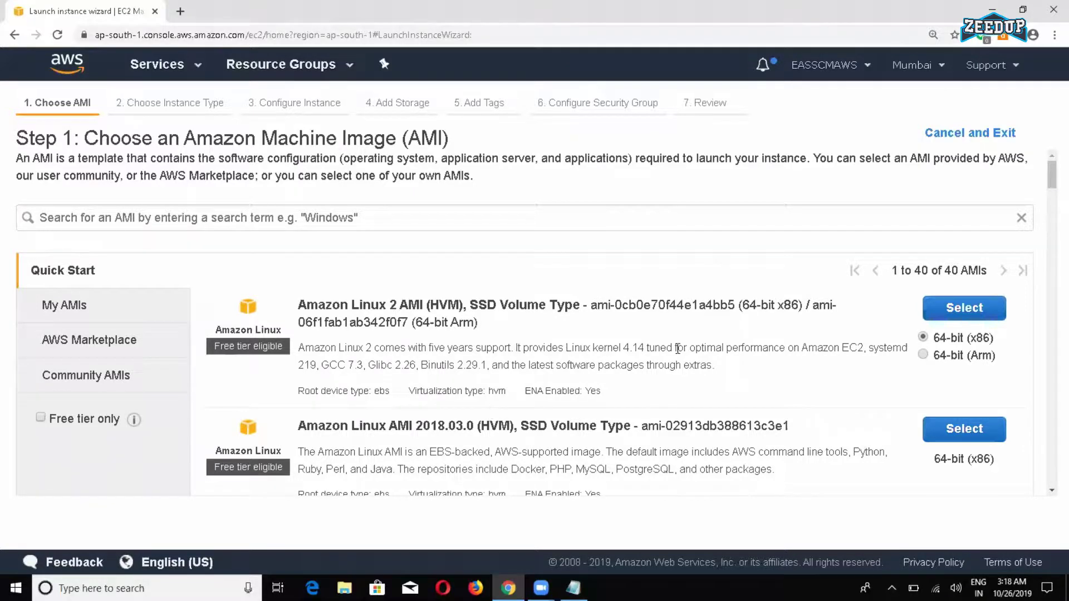
pyautogui.scroll(-2, 677, 349)
pyautogui.tripleClick(620, 296)
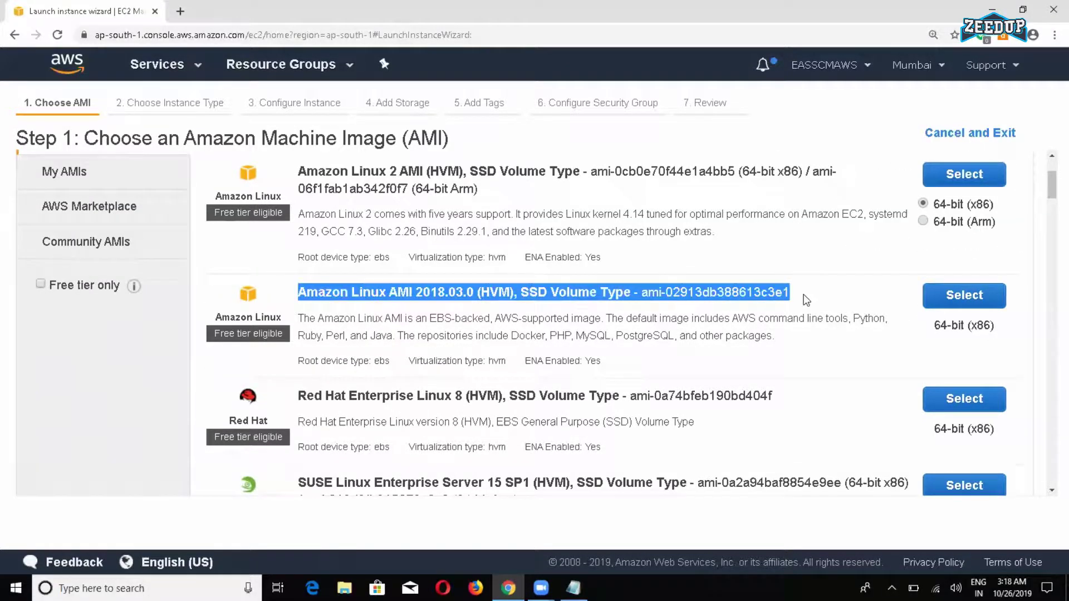
pyautogui.click(925, 295)
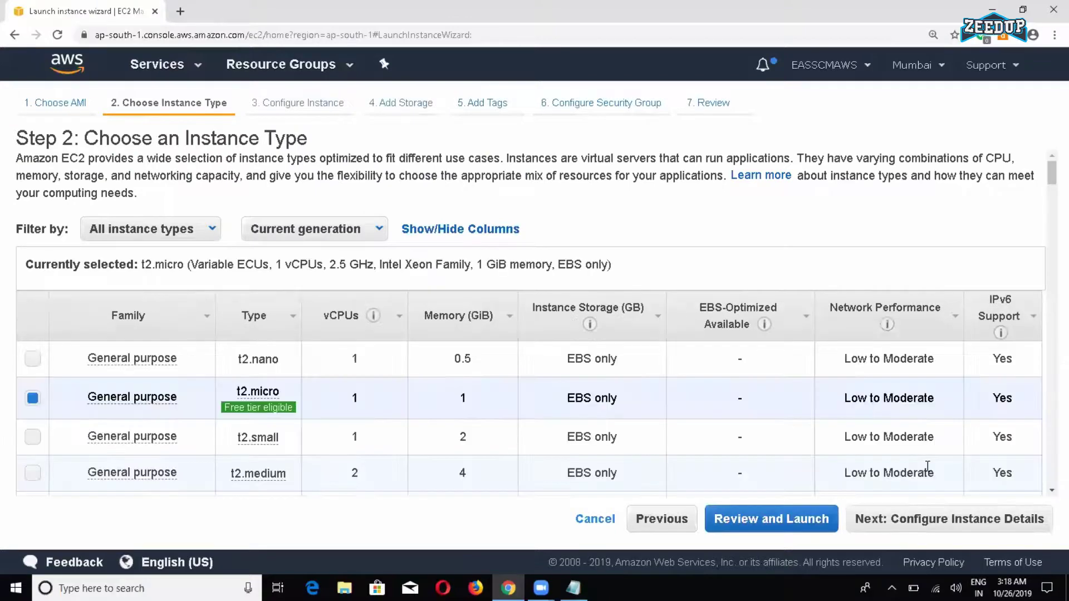
# Accept the t2.micro instance type, the default instance details and the default storage
pyautogui.click(977, 518)
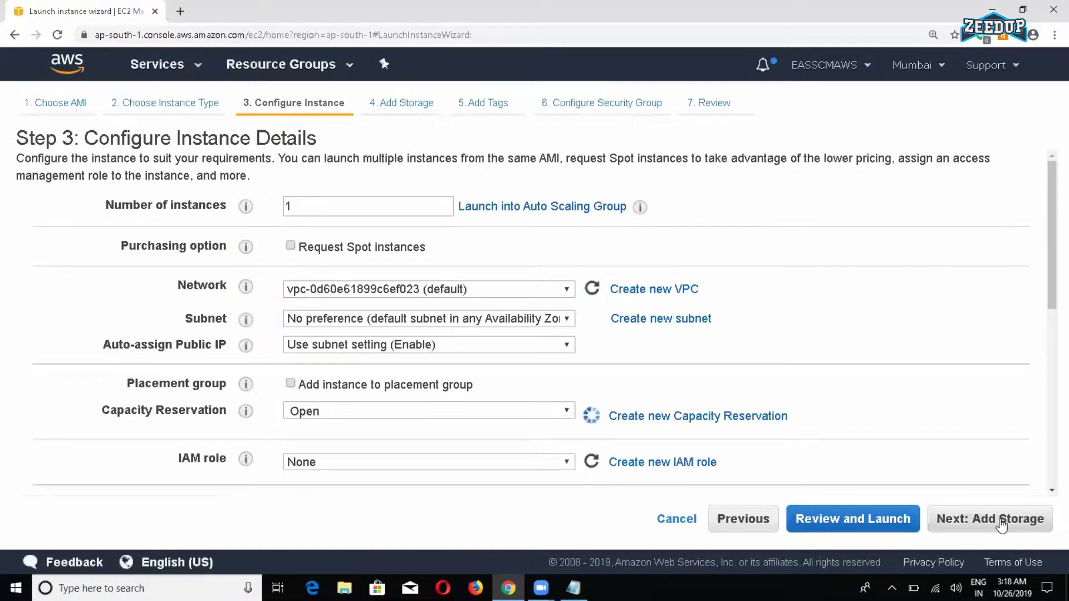
pyautogui.click(1005, 524)
pyautogui.click(1002, 519)
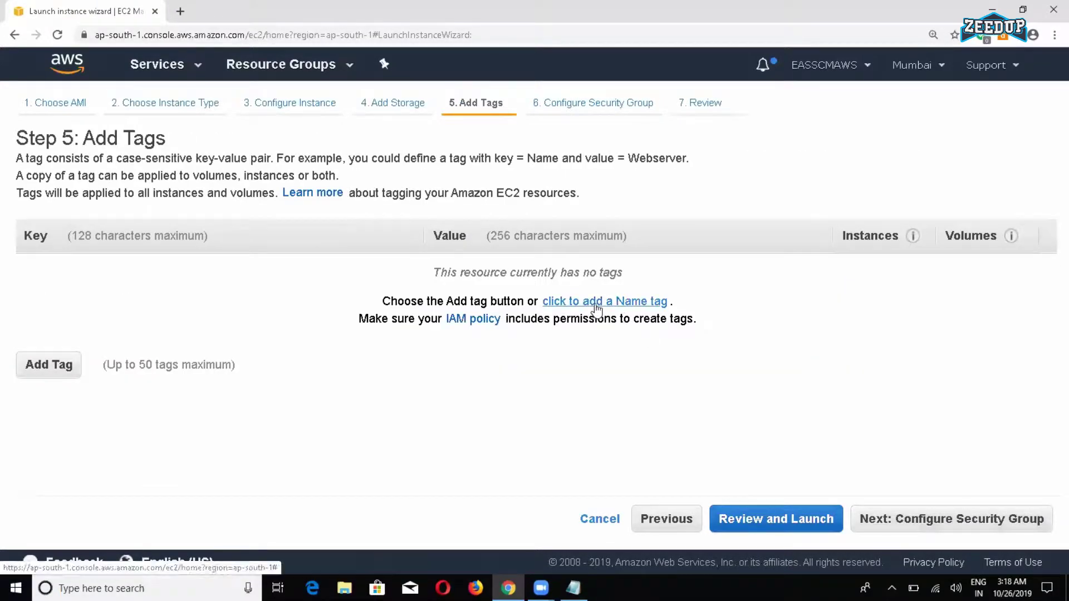
# Add a Name tag with the value "Recovery Machine" to the new instance
pyautogui.click(606, 302)
pyautogui.write('Re')
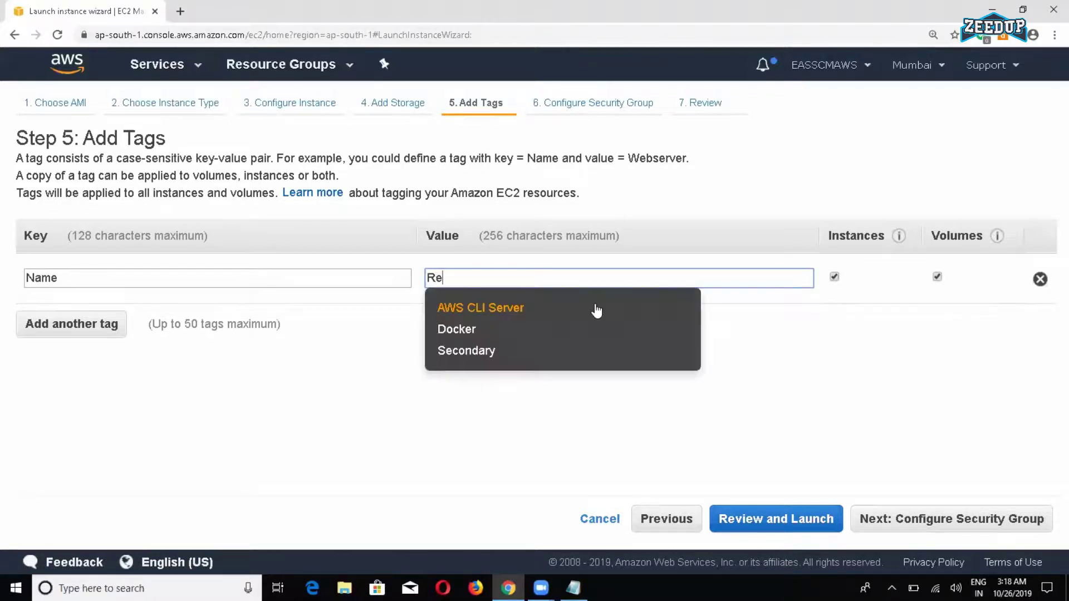
pyautogui.write('covery ')
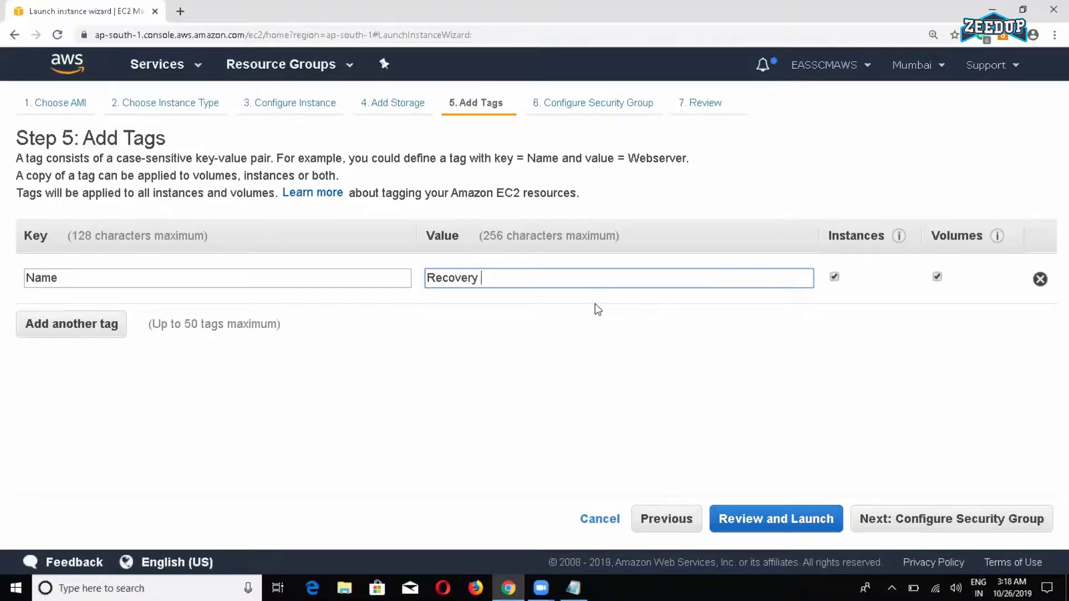
pyautogui.write('Machine')
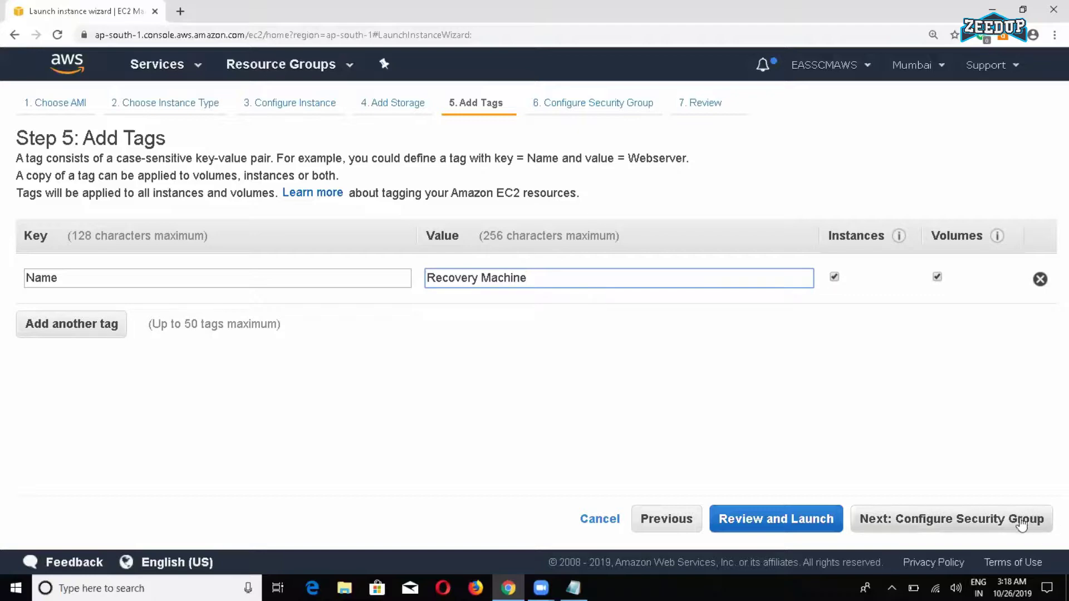
# Assign the existing security group launch-wizard-1 to the instance and proceed through the review to the key pair selection
pyautogui.click(963, 523)
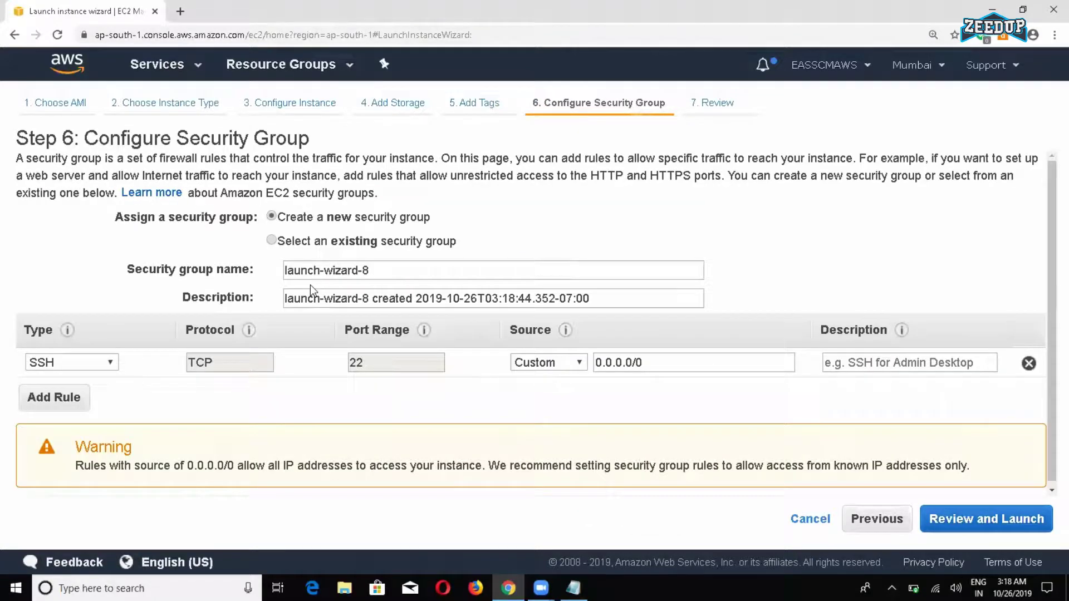
pyautogui.click(348, 248)
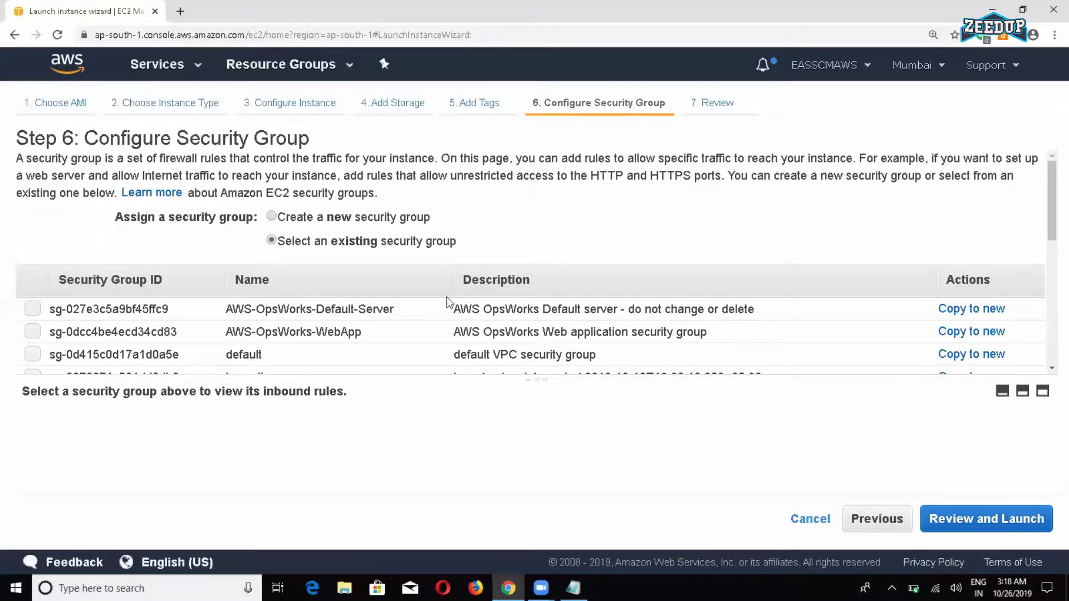
pyautogui.scroll(-1, 109, 328)
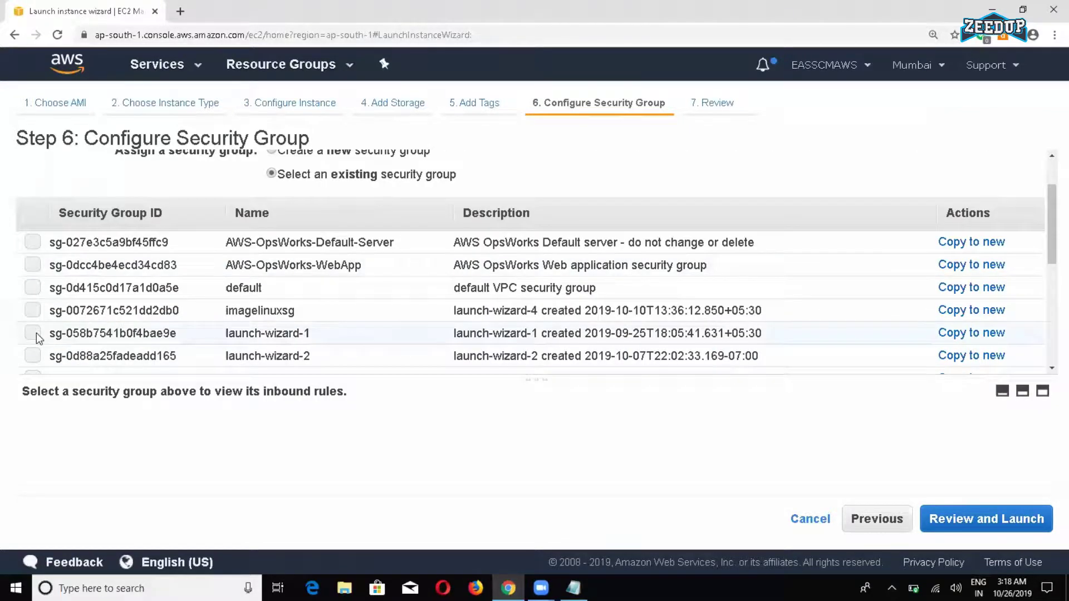
pyautogui.click(33, 333)
pyautogui.scroll(-1, 461, 468)
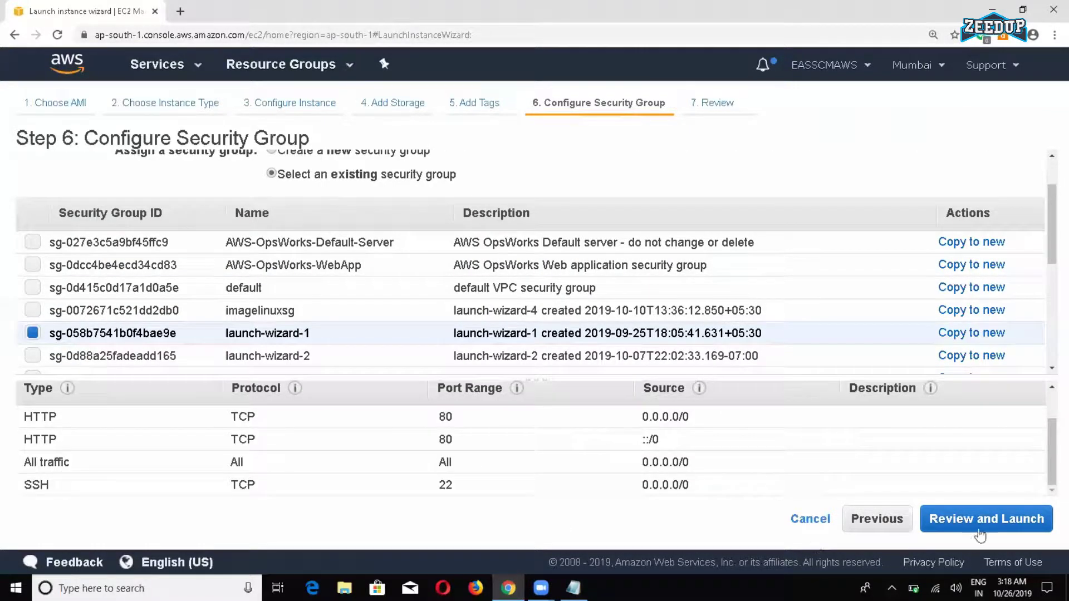
pyautogui.click(980, 532)
pyautogui.click(1020, 526)
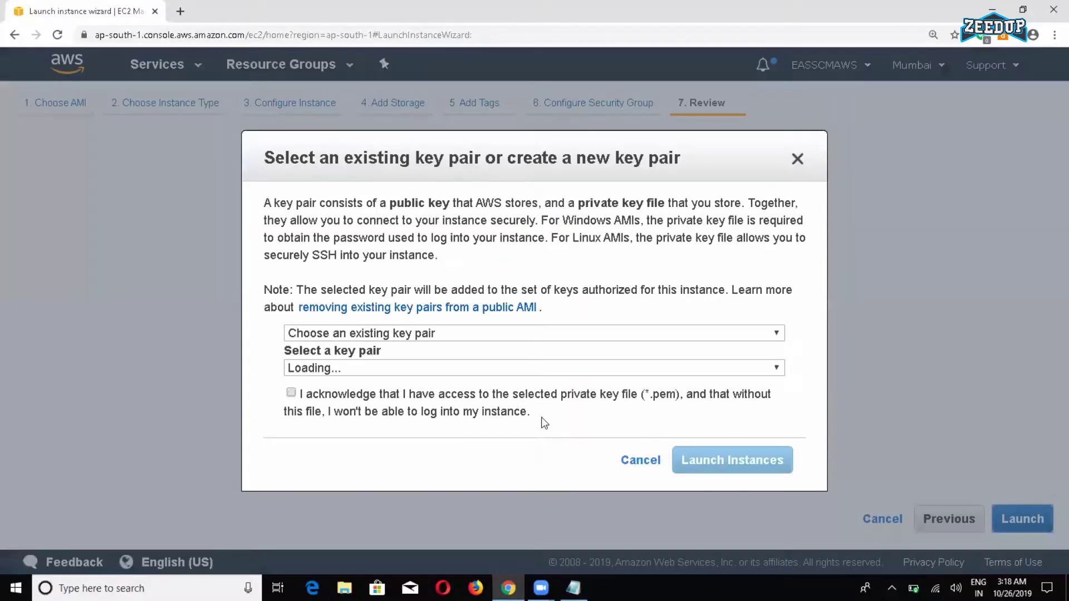
# Acknowledge access to the private key file and switch the key pair choice to creating a new one
pyautogui.click(346, 398)
pyautogui.click(350, 337)
pyautogui.click(327, 375)
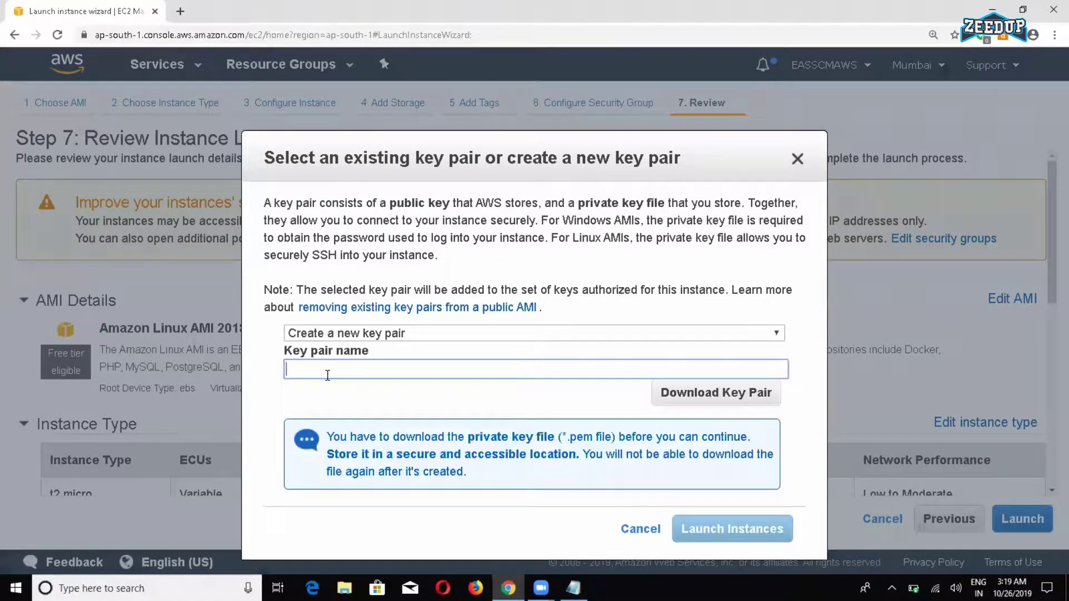
pyautogui.click(311, 372)
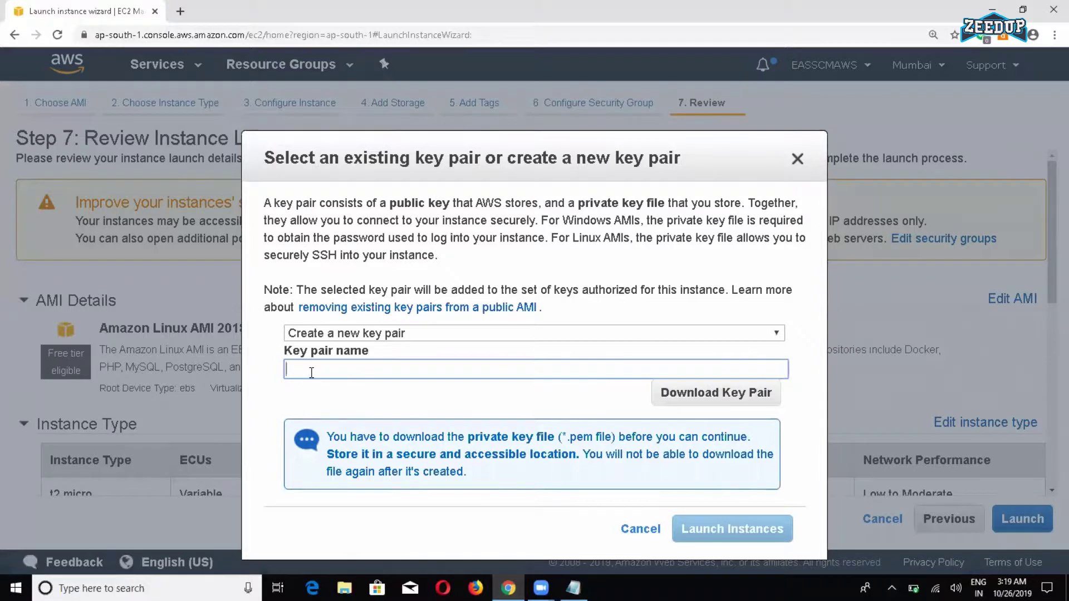
# Switch to choosing an existing key pair and look through the available key pairs
pyautogui.click(354, 332)
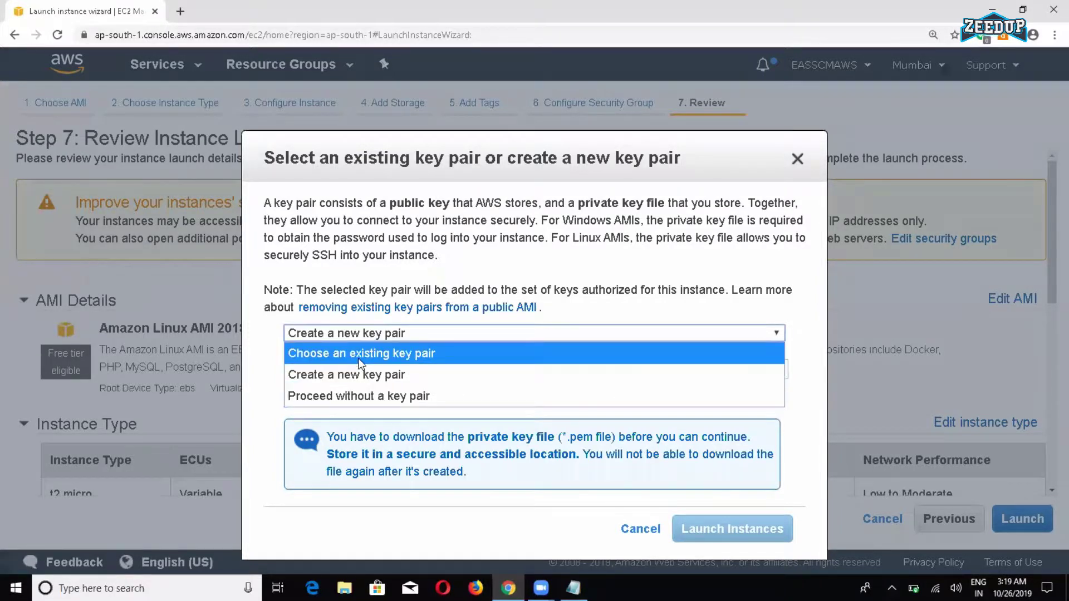
pyautogui.click(354, 353)
pyautogui.click(354, 368)
pyautogui.click(354, 368)
pyautogui.click(355, 367)
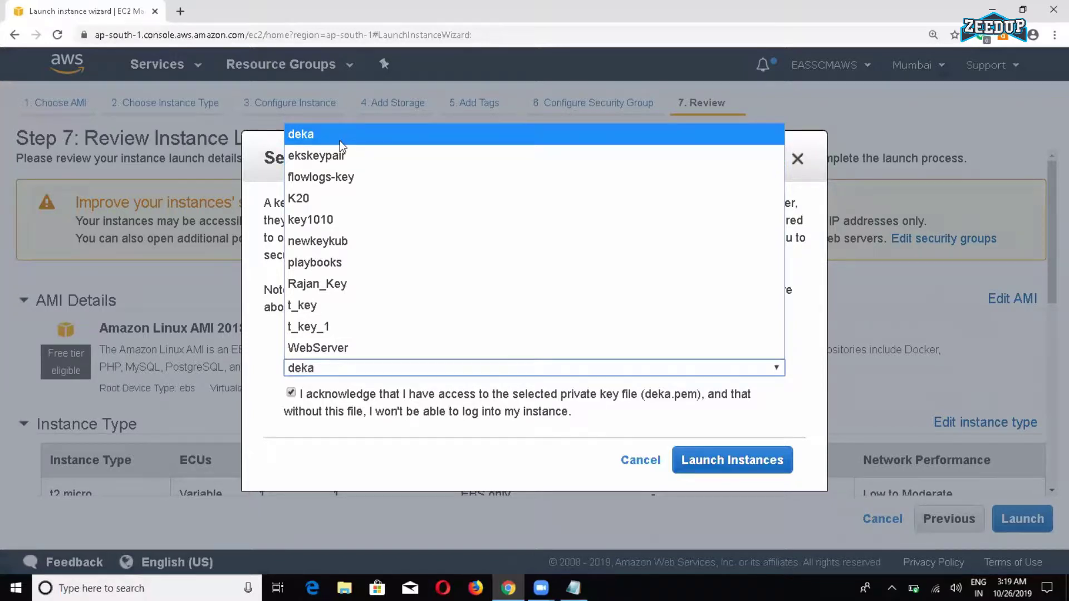
pyautogui.click(814, 287)
# Create a new key pair named Recovery and download its private key file
pyautogui.click(334, 333)
pyautogui.click(313, 373)
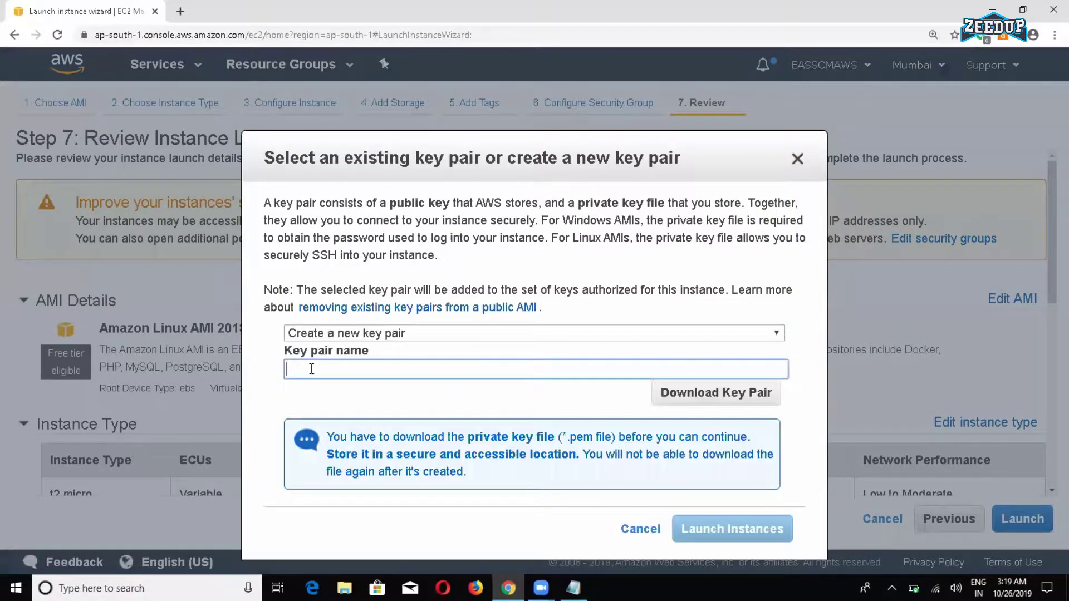
pyautogui.write('Rec')
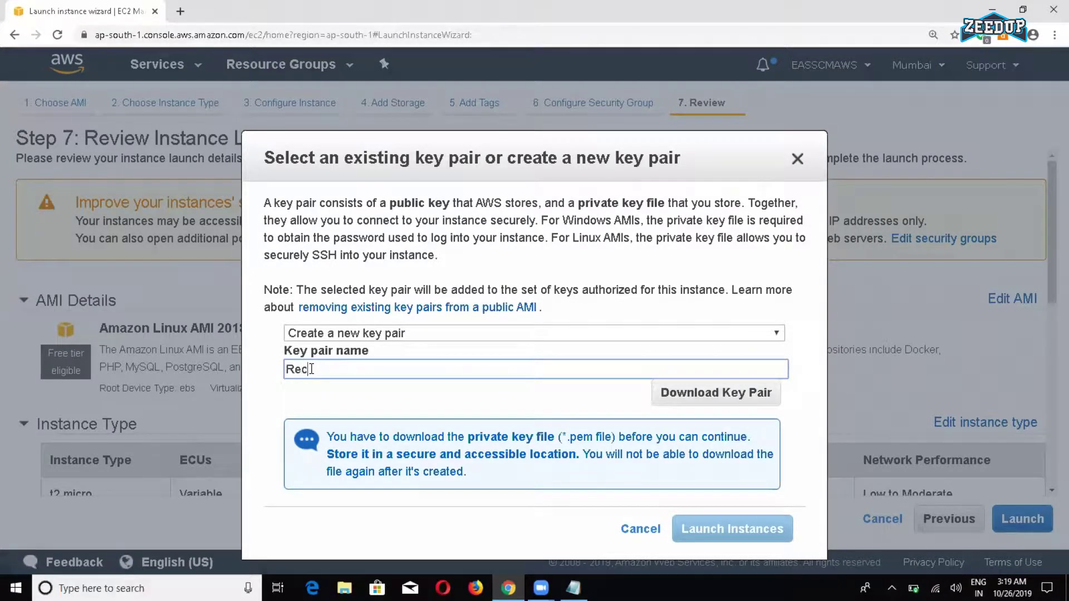
pyautogui.write('overy')
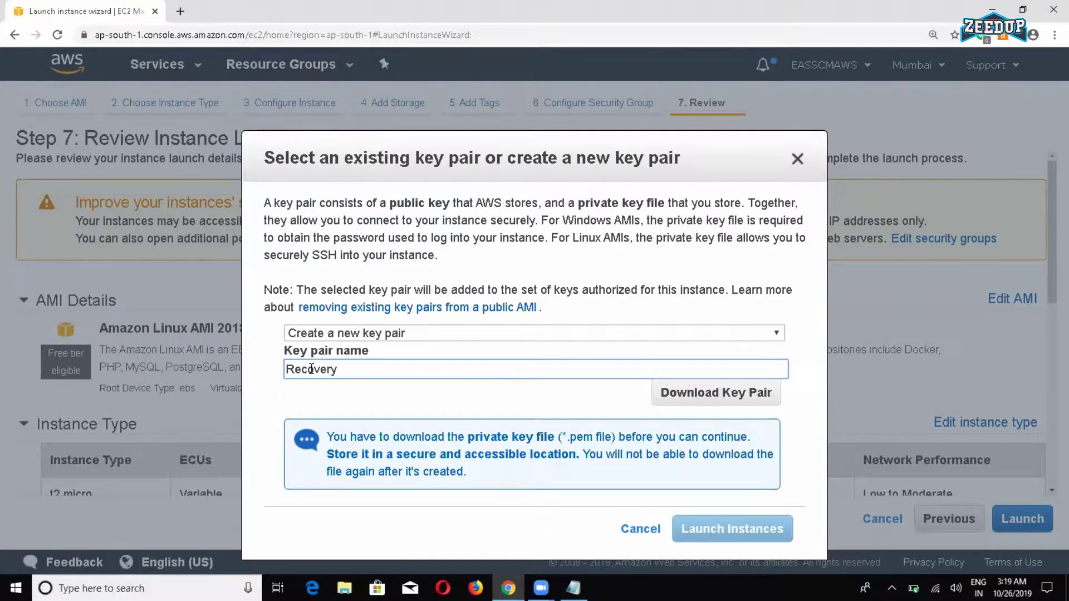
pyautogui.click(753, 402)
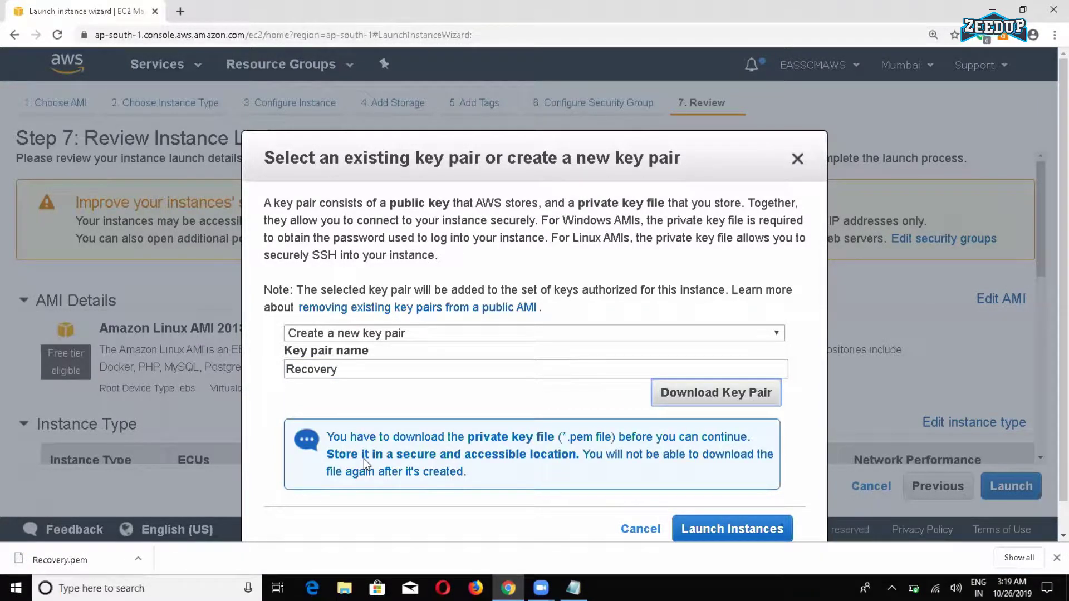
# Launch the instance with the new key pair and go to the instances list
pyautogui.click(732, 529)
pyautogui.click(1057, 557)
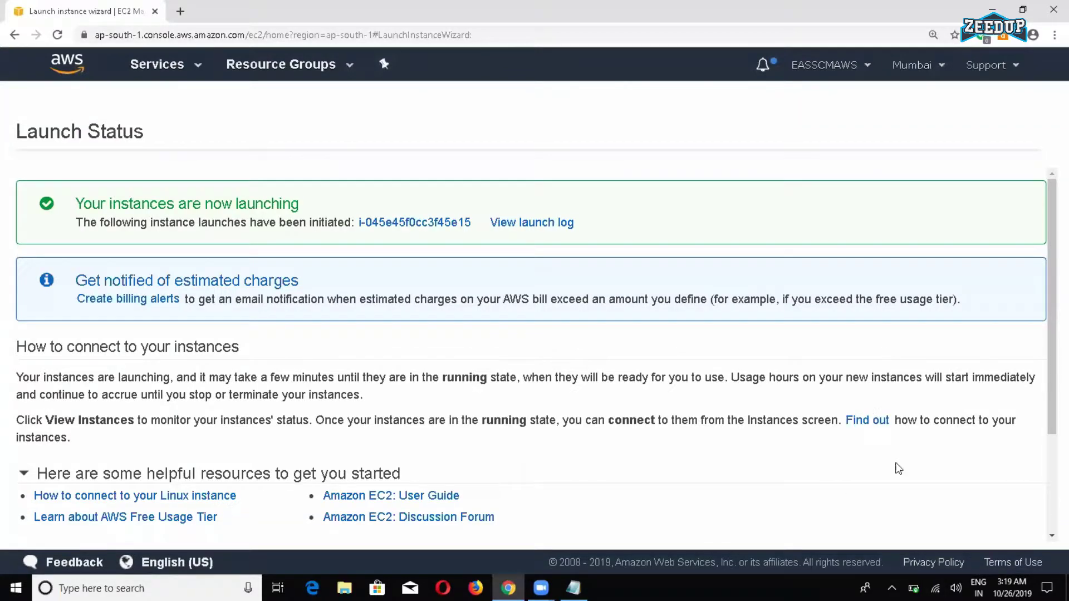
pyautogui.scroll(-3, 897, 468)
pyautogui.click(988, 528)
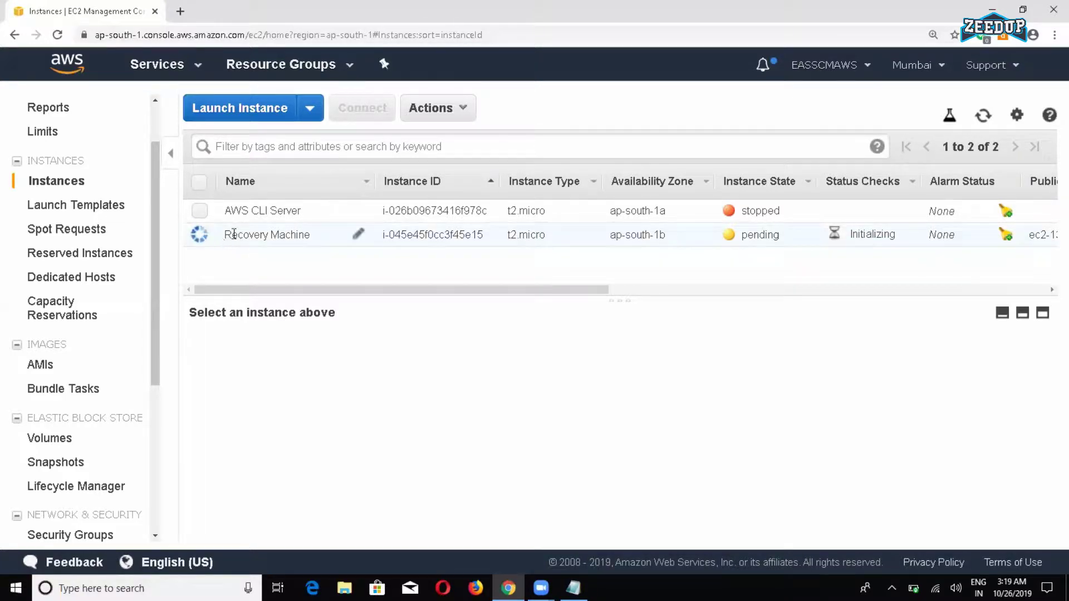
# Examine the Recovery Machine and AWS CLI Server entries and refresh the list to check their instance states
pyautogui.moveTo(228, 234); pyautogui.dragTo(319, 237)
pyautogui.click(321, 240)
pyautogui.moveTo(228, 212); pyautogui.dragTo(378, 214)
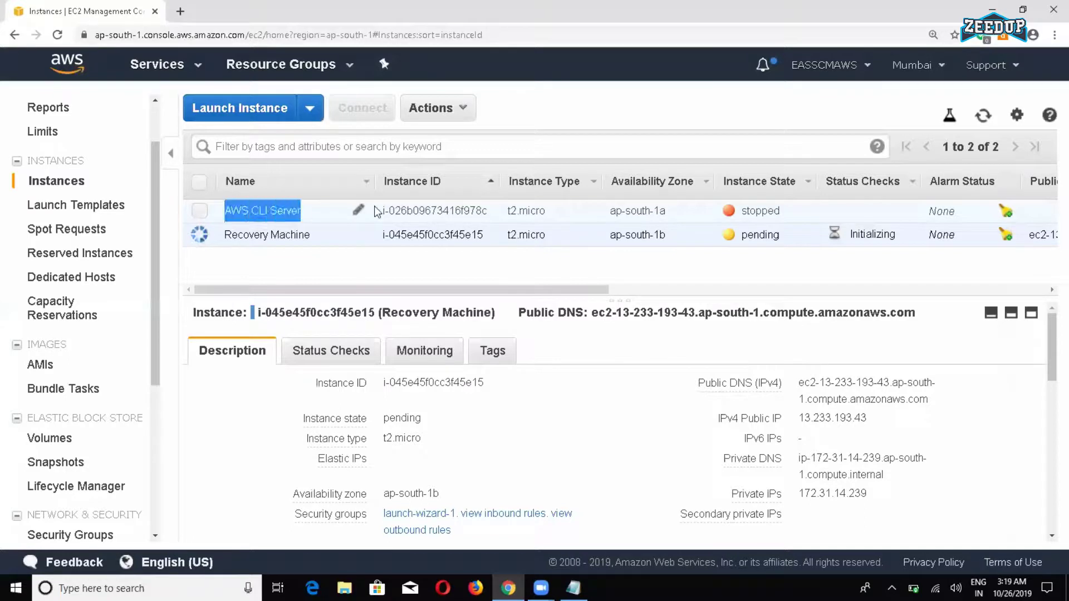
pyautogui.click(378, 213)
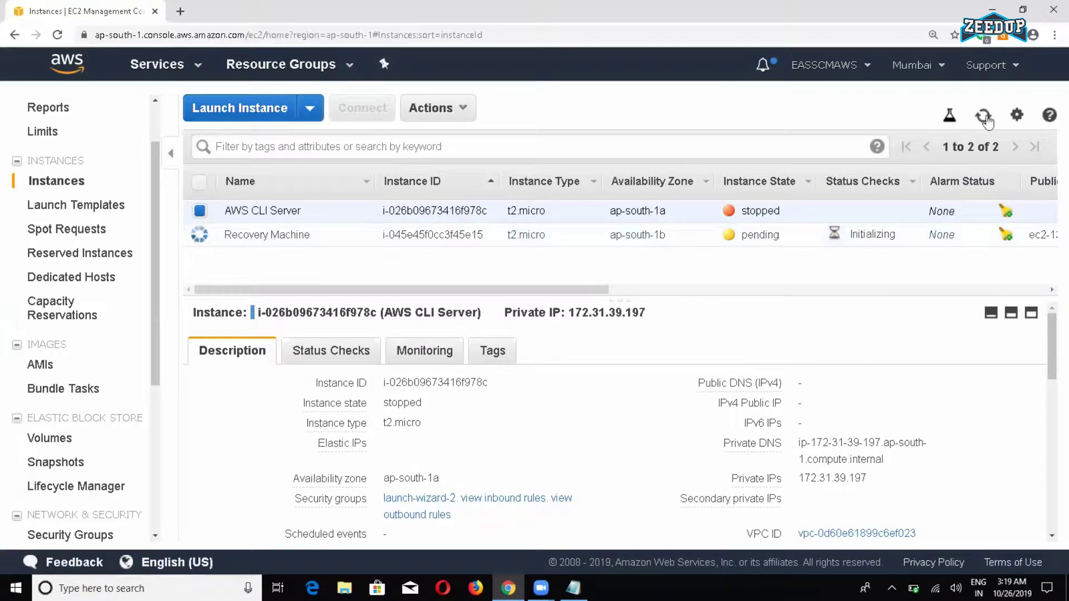
pyautogui.click(984, 117)
pyautogui.click(984, 117)
pyautogui.click(984, 117)
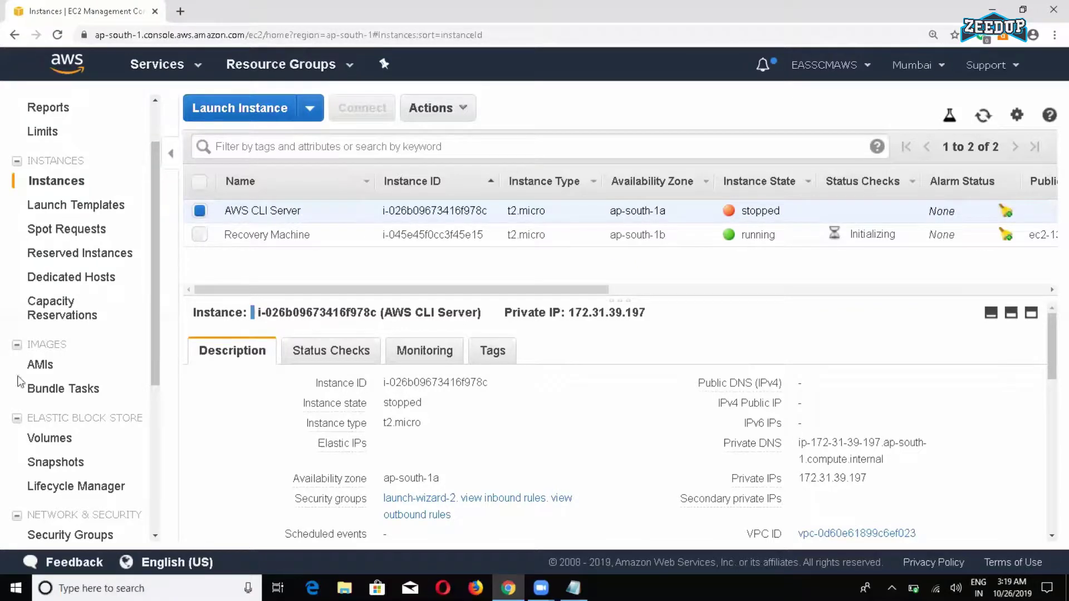
# Select only the Recovery Machine instance, check its state and copy its IPv4 public IP
pyautogui.click(199, 211)
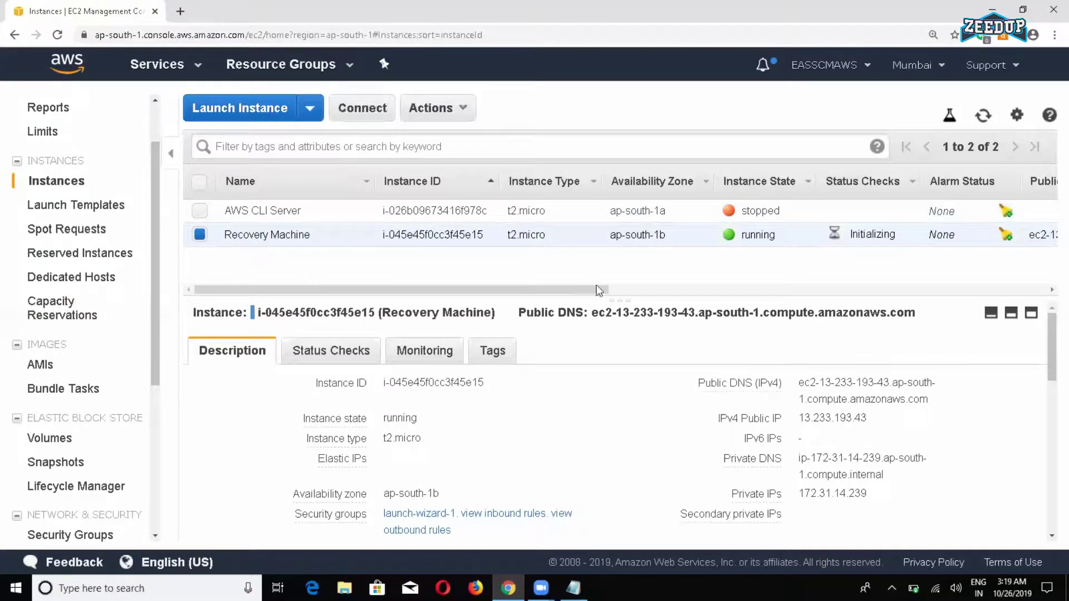
pyautogui.doubleClick(763, 236)
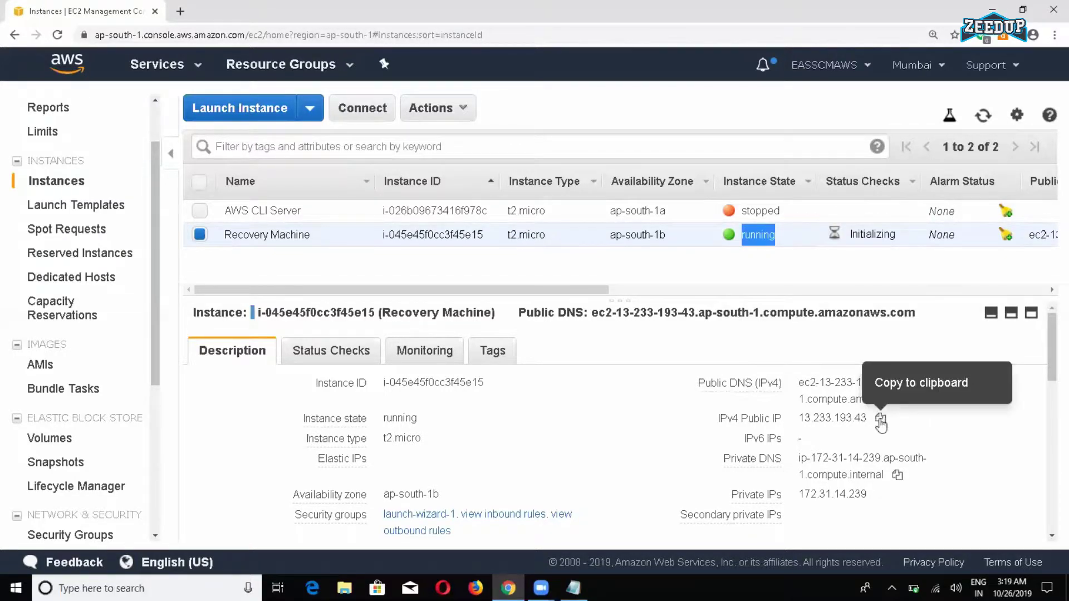
pyautogui.click(881, 419)
# Switch to File Explorer and run MobaXterm_Personal_12.3 from the MobaXterm_Portable_v12.3 archive without extracting it
pyautogui.click(993, 9)
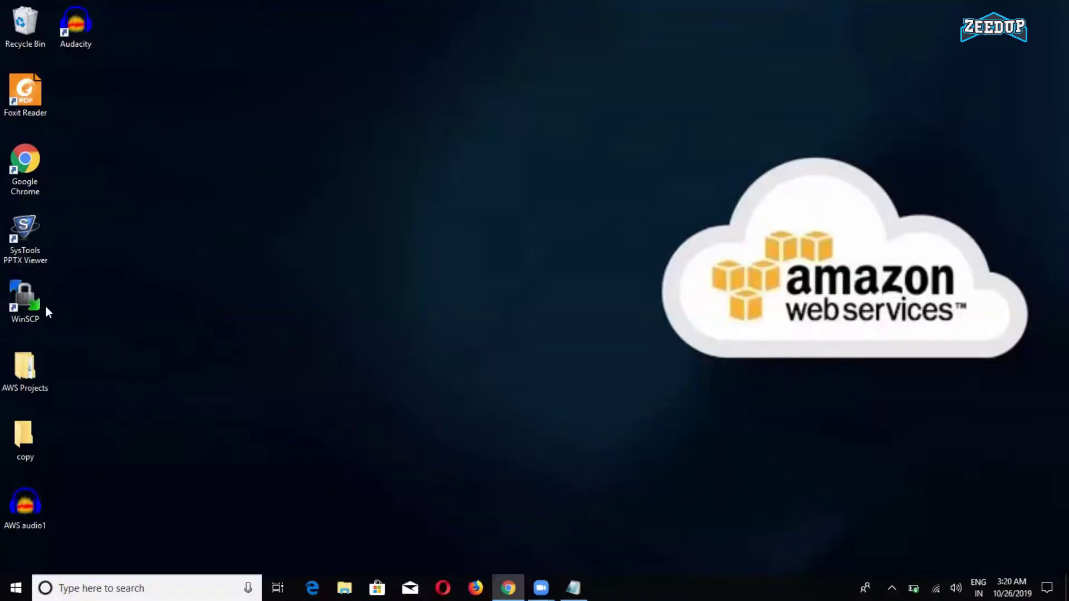
pyautogui.click(344, 588)
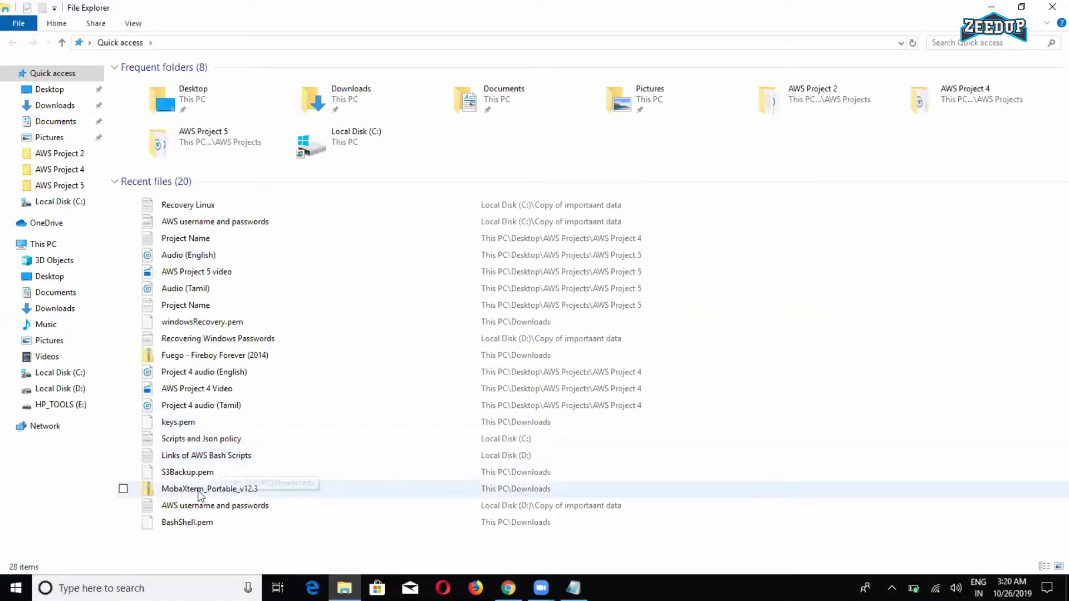
pyautogui.doubleClick(223, 488)
pyautogui.doubleClick(212, 98)
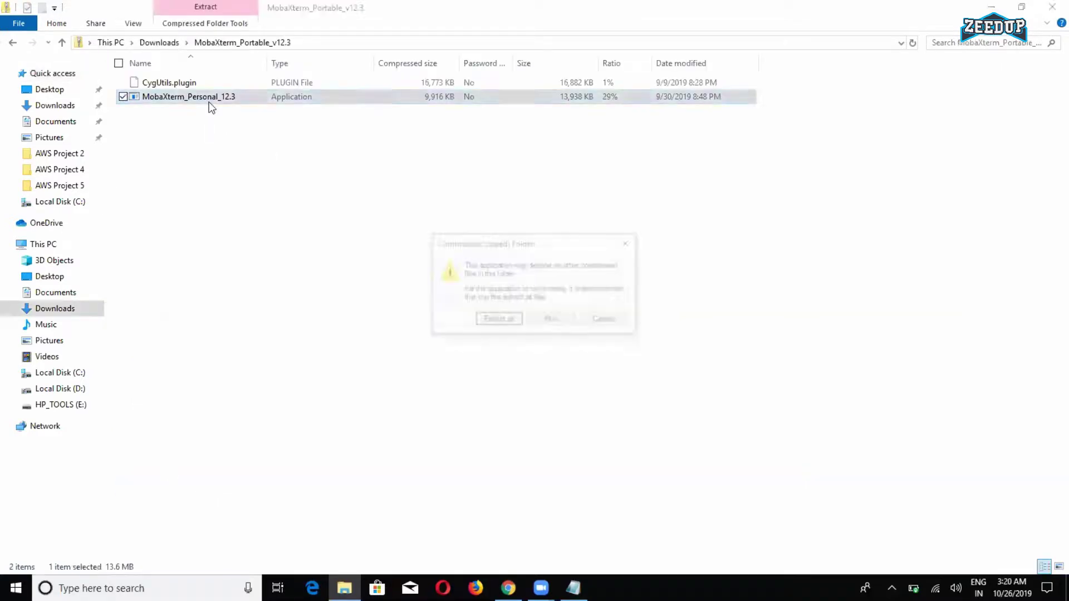
pyautogui.click(535, 324)
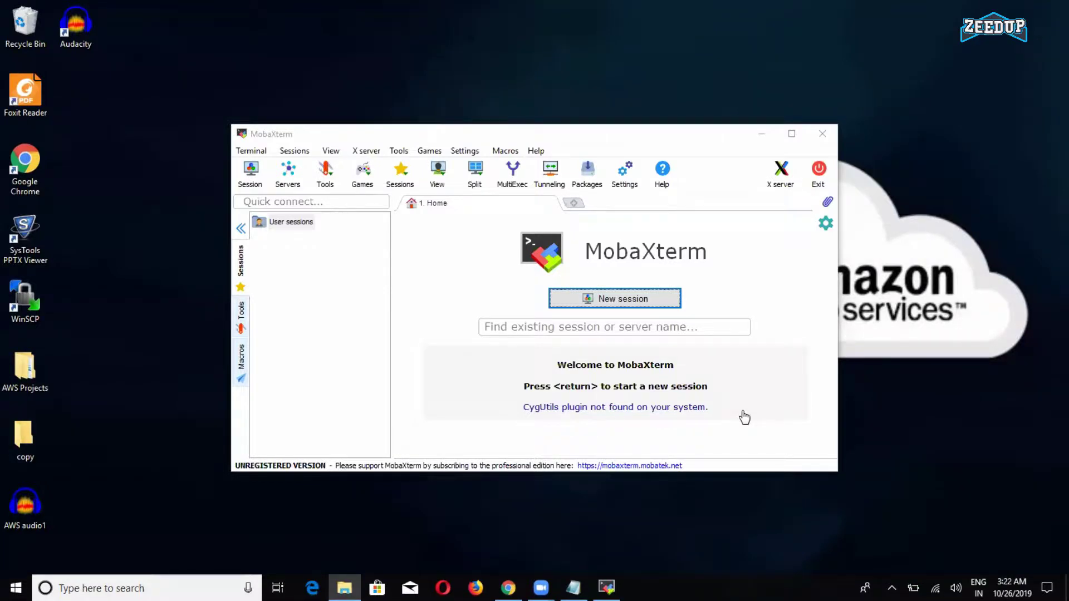
# Maximize MobaXterm and begin a new session of type SSH
pyautogui.press('super+Up')
pyautogui.click(11, 60)
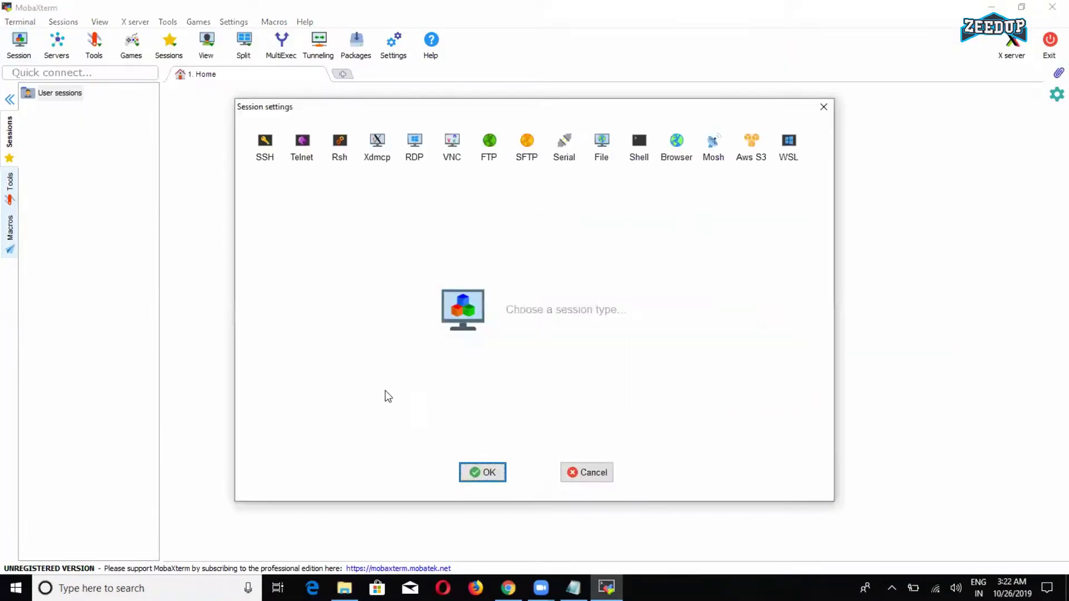
pyautogui.click(262, 172)
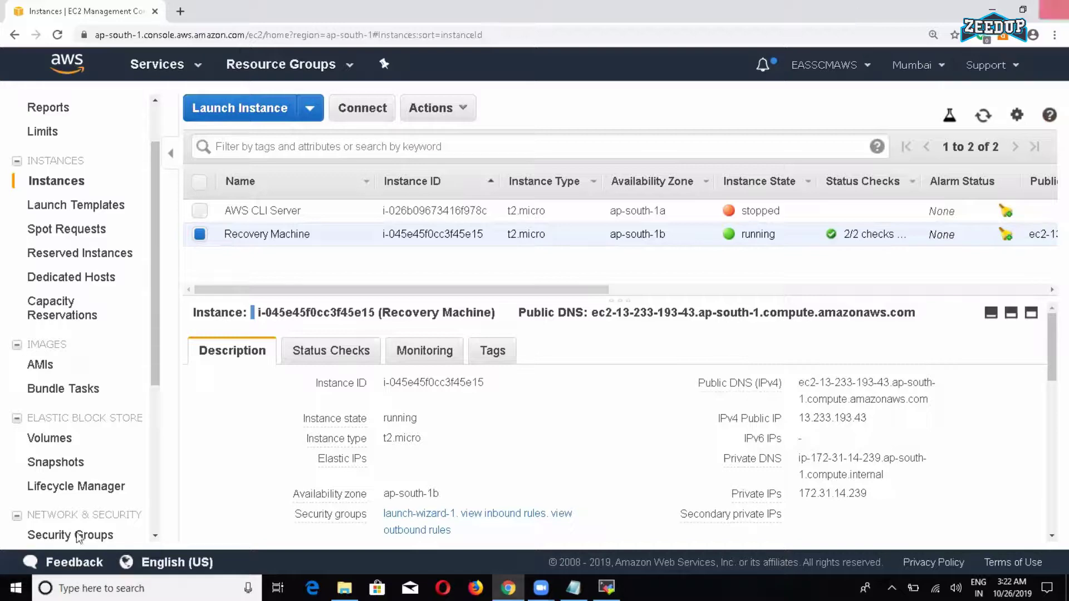
# Copy the Recovery Machine's IPv4 public IP from the EC2 console in Chrome and paste it as MobaXterm's remote host
pyautogui.click(880, 418)
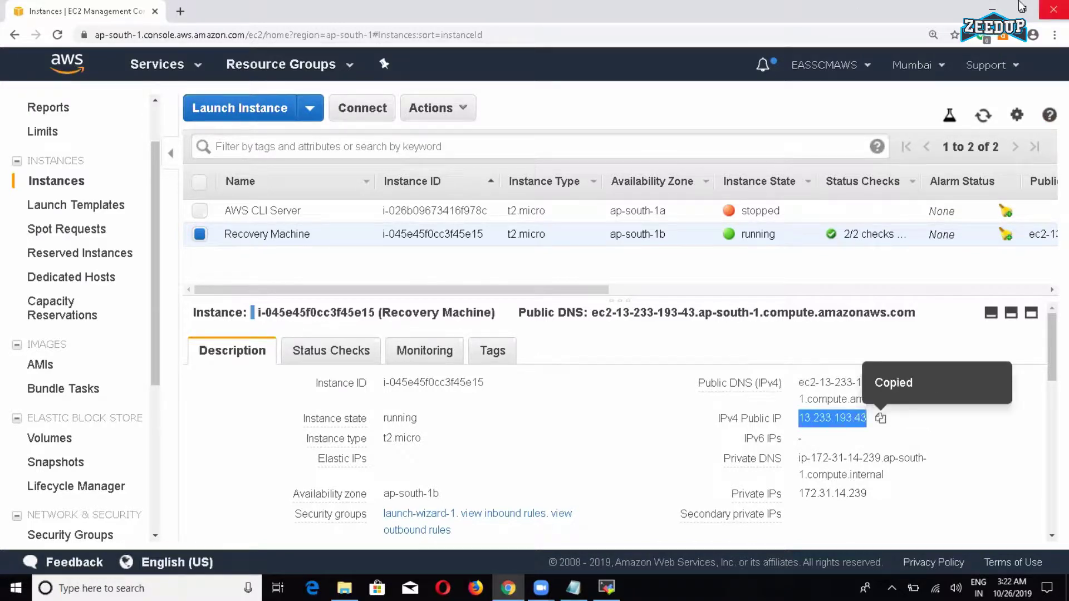
pyautogui.click(992, 9)
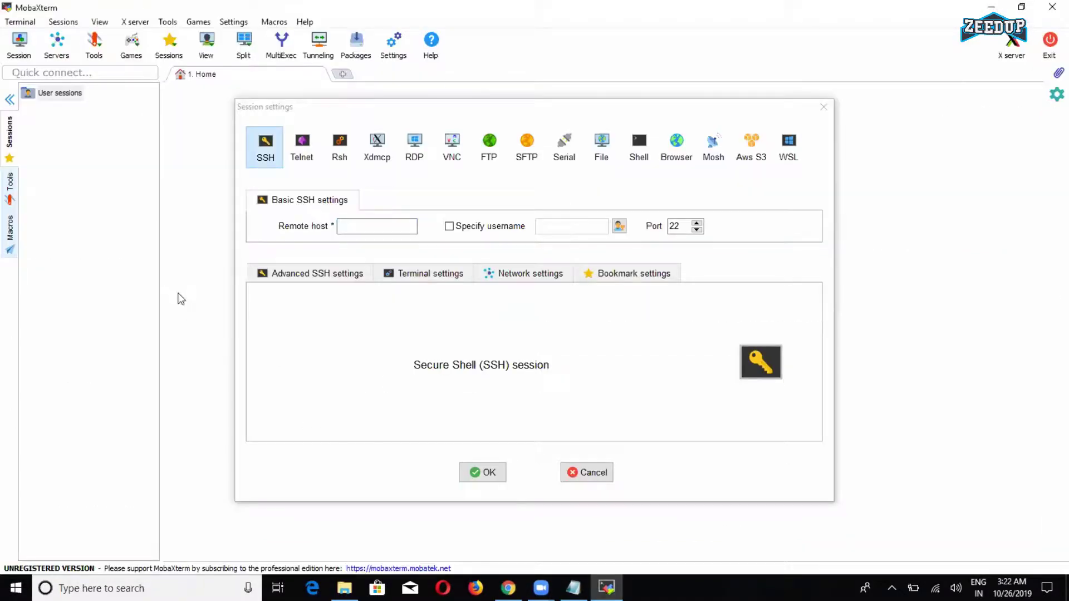
pyautogui.click(375, 229)
pyautogui.rightClick(374, 233)
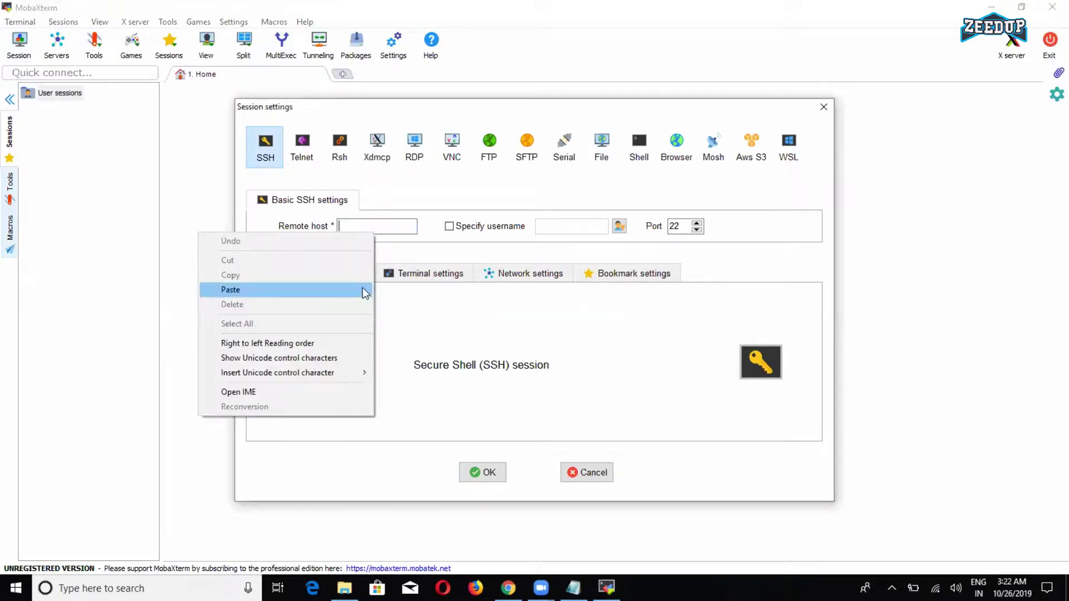
pyautogui.click(284, 290)
# Specify ec2-user as the username for the SSH session
pyautogui.click(449, 226)
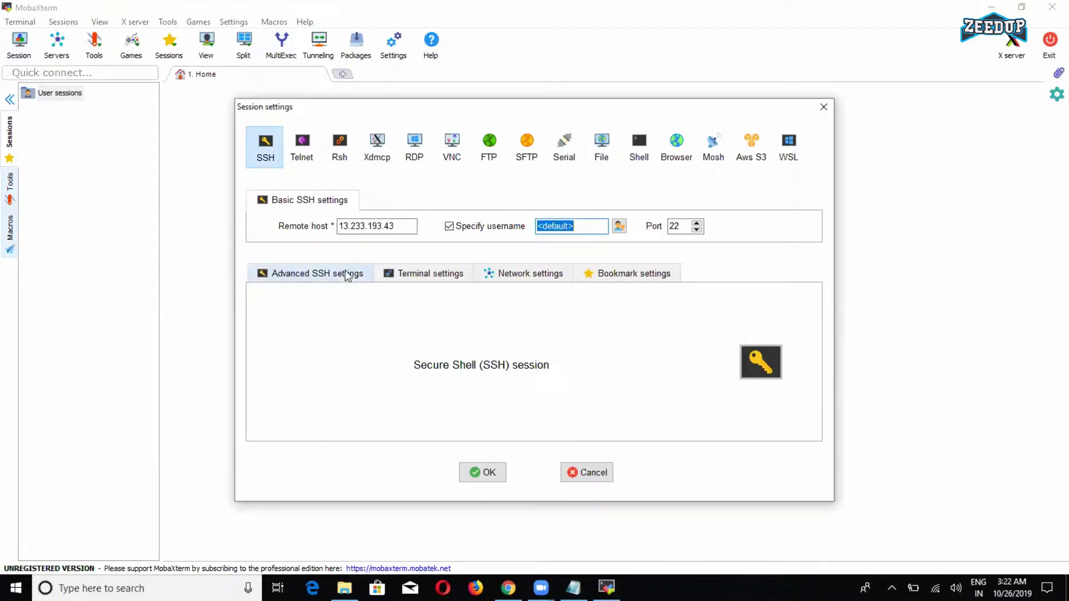
pyautogui.press('BackSpace')
pyautogui.write('ec2-user')
# Set the session to use the private key Recovery.pem from Downloads and open the SSH connection
pyautogui.click(303, 276)
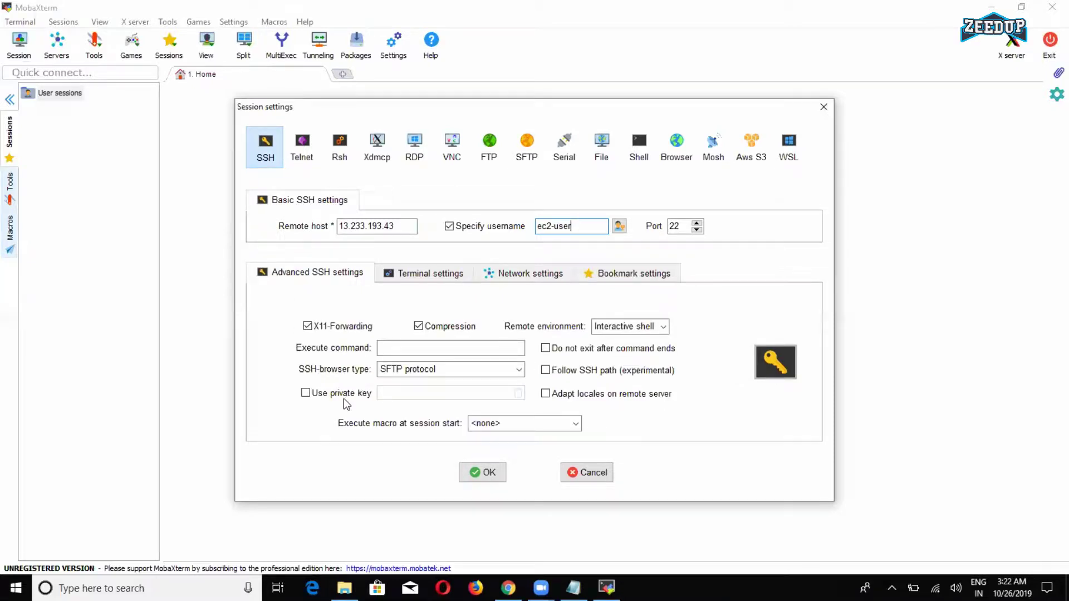
pyautogui.click(306, 393)
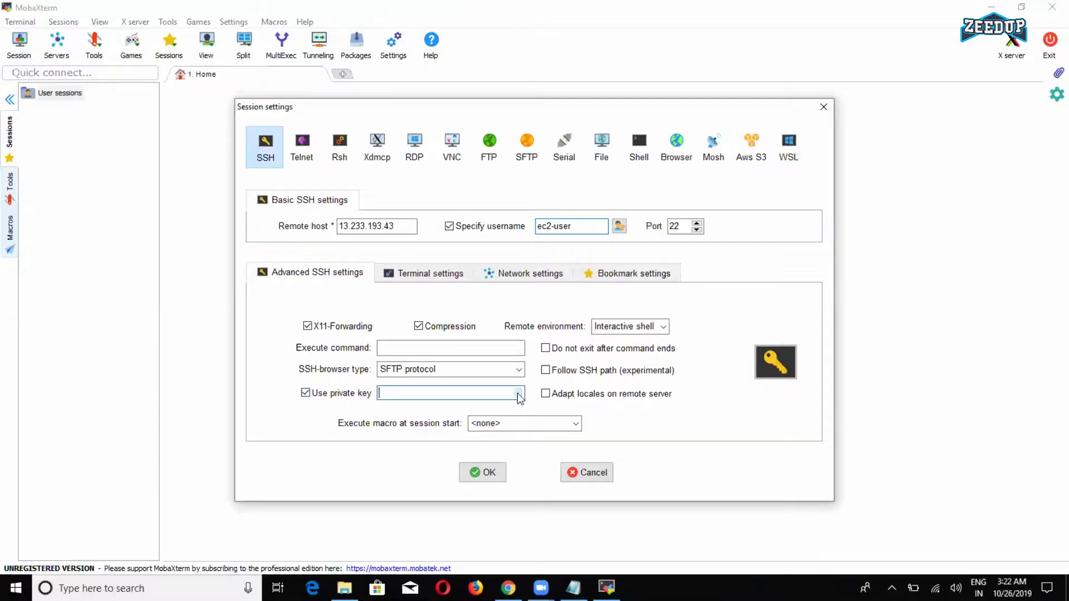
pyautogui.click(517, 393)
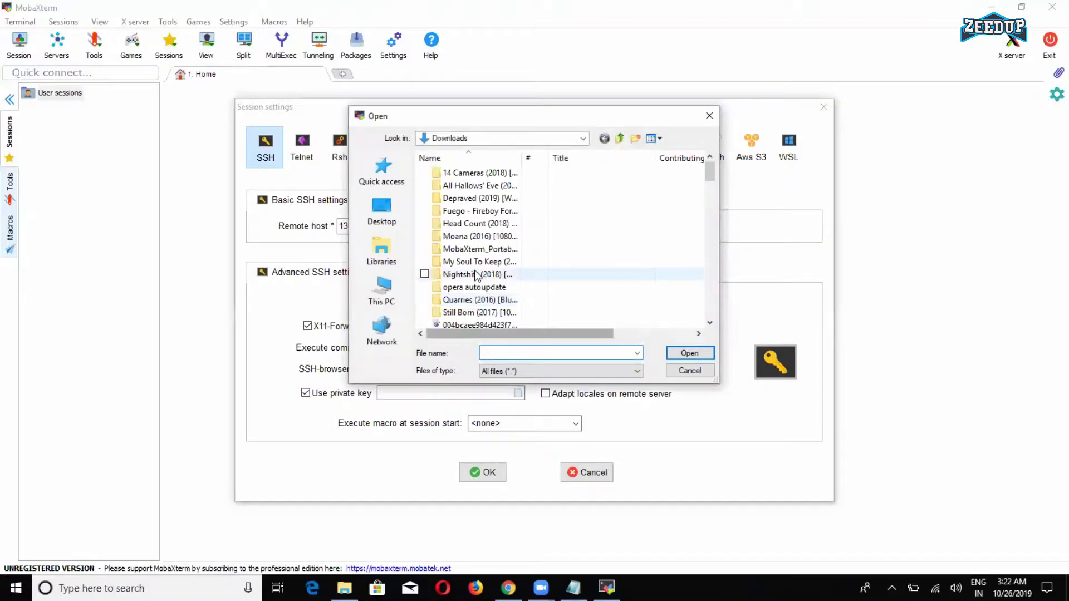
pyautogui.click(477, 274)
pyautogui.scroll(-3, 479, 279)
pyautogui.click(483, 288)
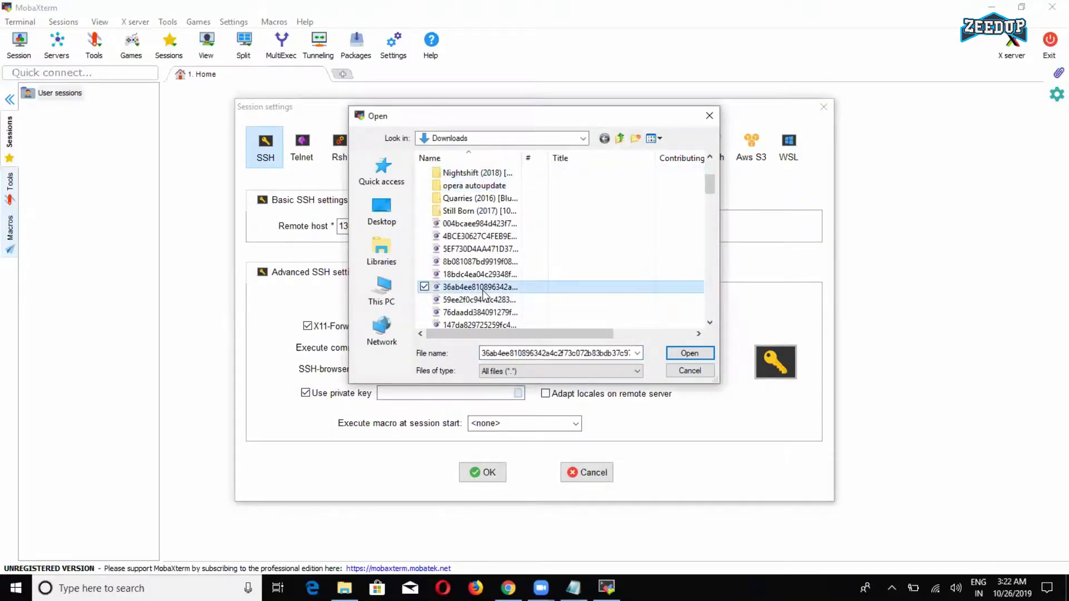
pyautogui.write('Recovery')
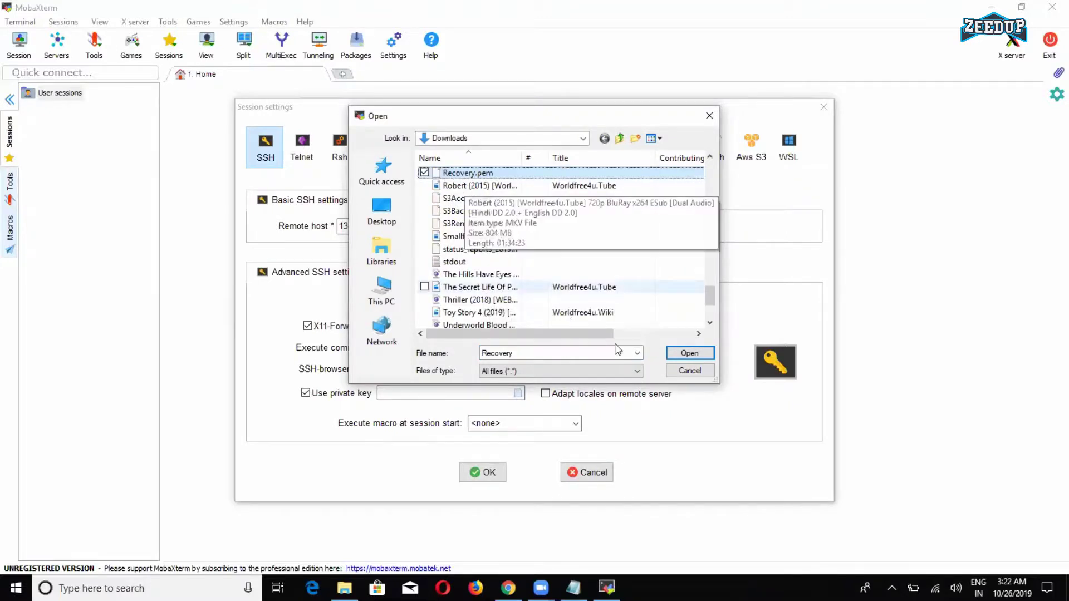
pyautogui.click(677, 356)
pyautogui.click(501, 476)
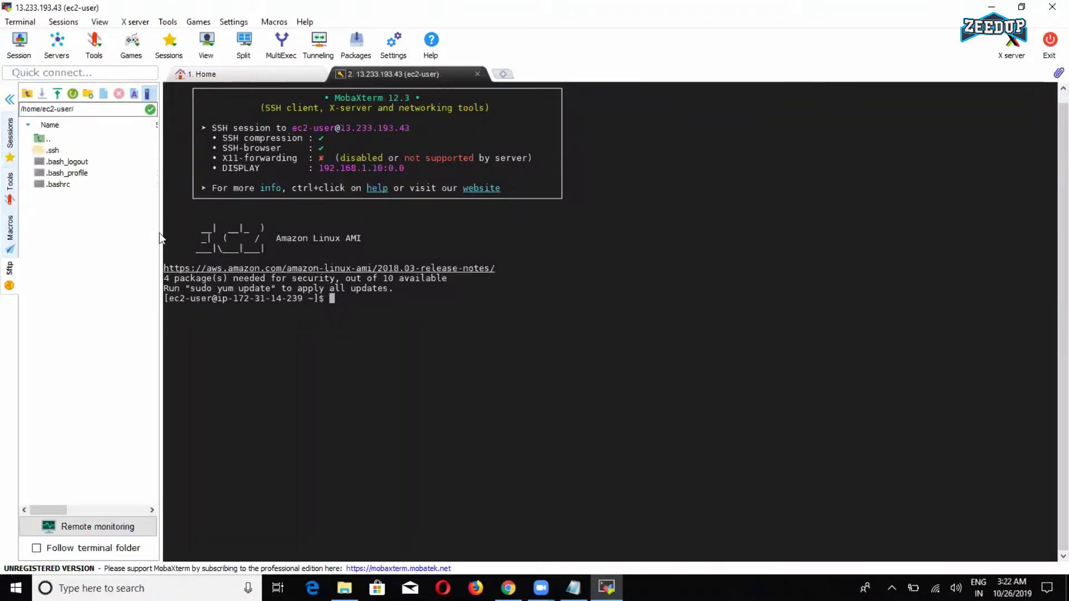
# Narrow the file sidebar to widen the terminal and switch to the root user with sudo su
pyautogui.moveTo(159, 232); pyautogui.dragTo(73, 231)
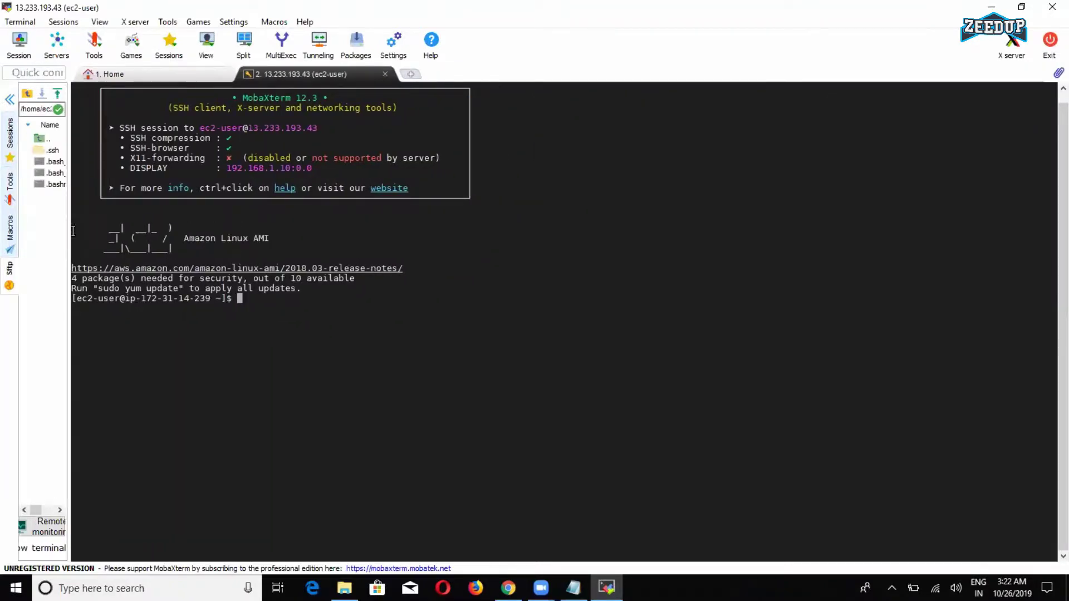
pyautogui.scroll(1, 341, 332)
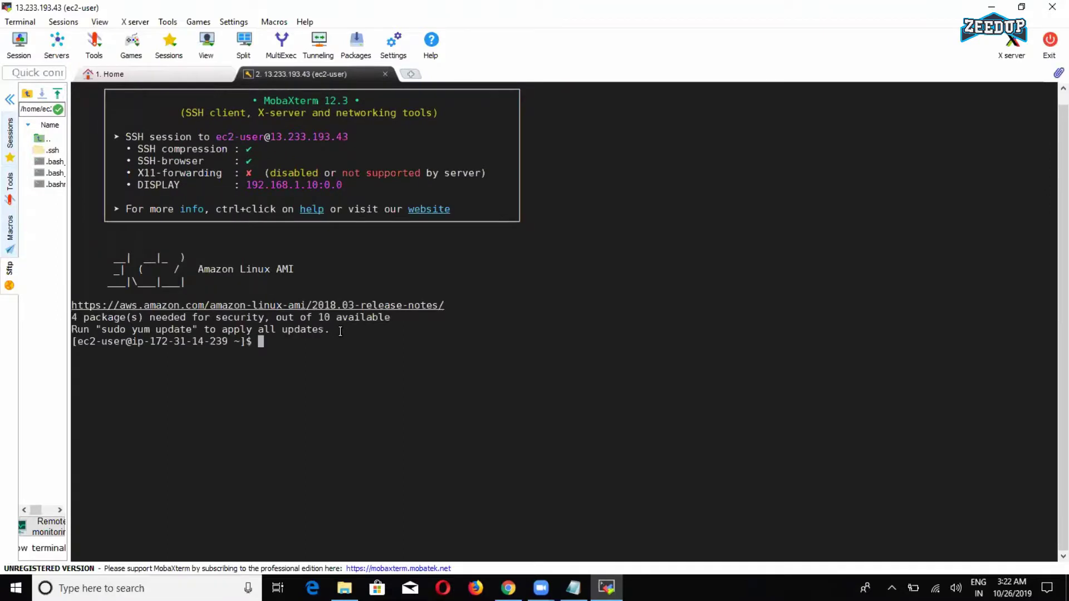
pyautogui.write('sudo su')
pyautogui.press('Return')
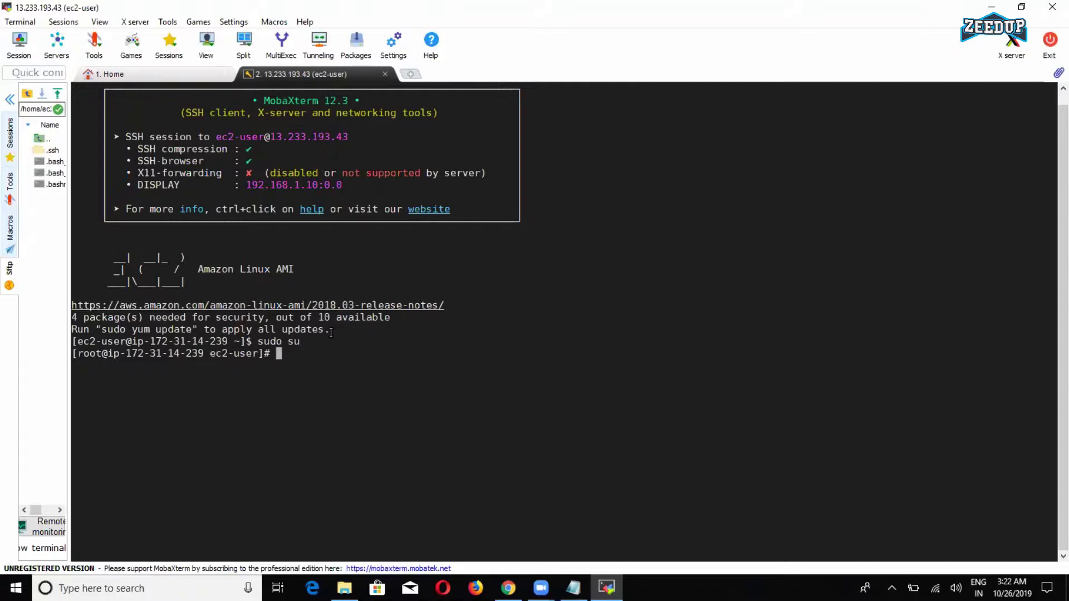
# Shrink the file sidebar further and change to the .ssh directory
pyautogui.scroll(1, 60, 262)
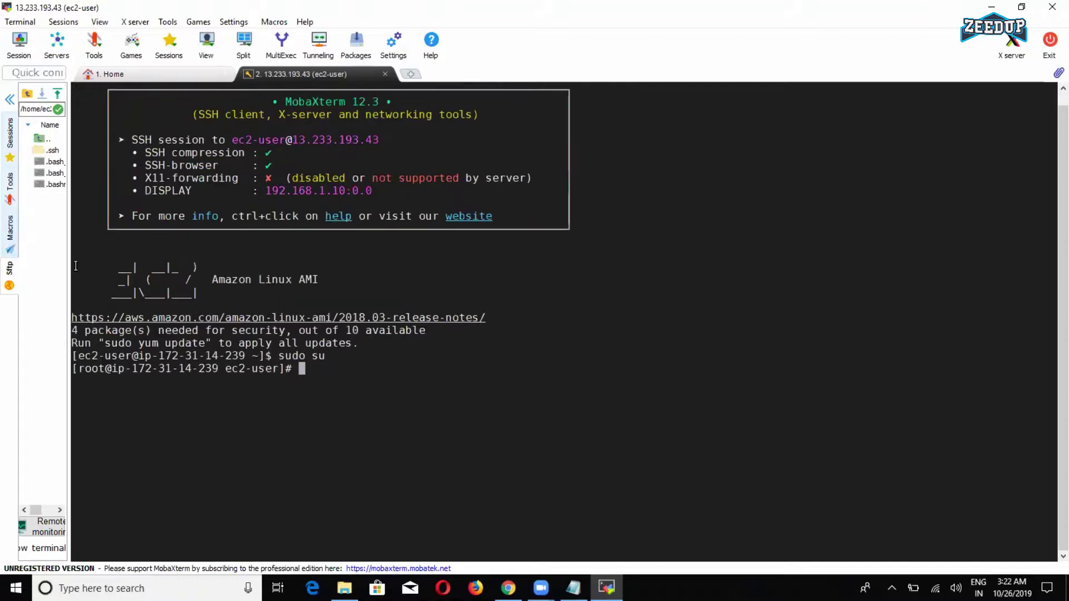
pyautogui.moveTo(70, 270); pyautogui.dragTo(22, 269)
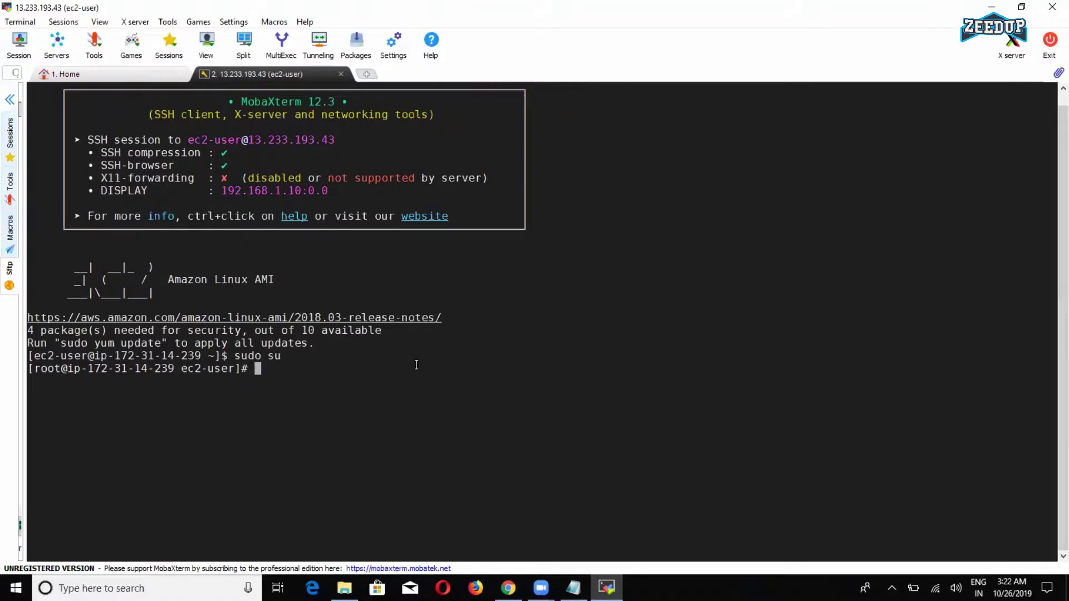
pyautogui.write('cd .ssh')
pyautogui.press('Return')
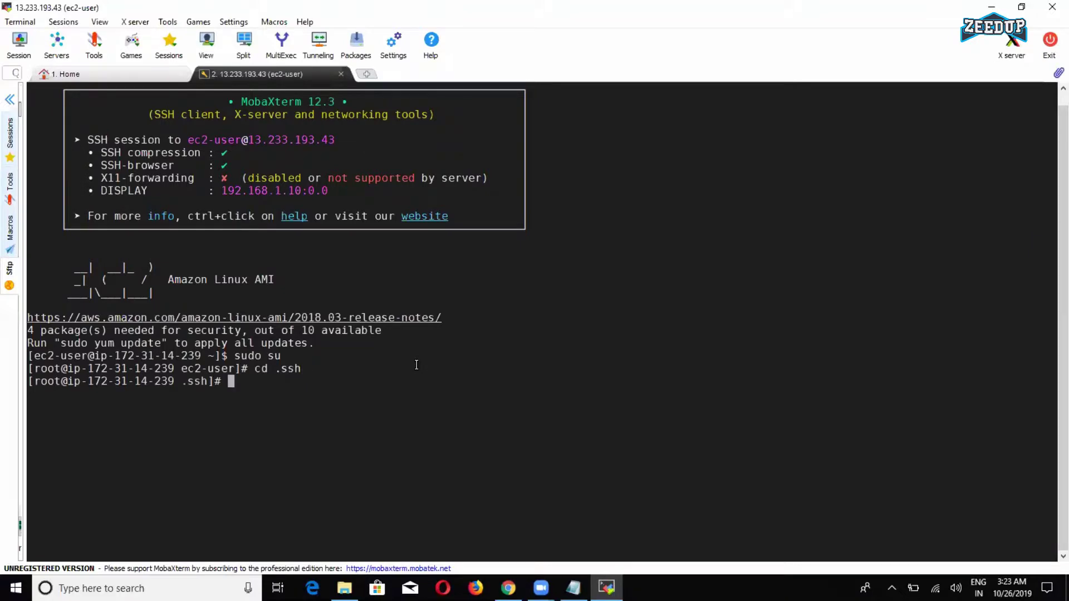
# Open the authorized_keys file in vi
pyautogui.write('c')
pyautogui.press('BackSpace')
pyautogui.write('vi au')
pyautogui.press('Tab')
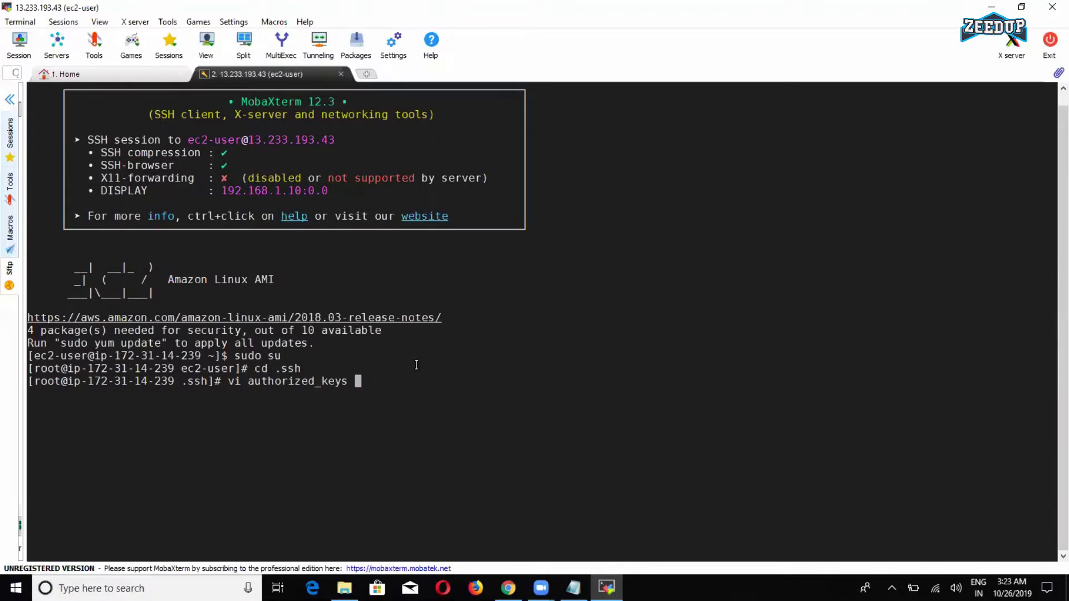
pyautogui.press('Return')
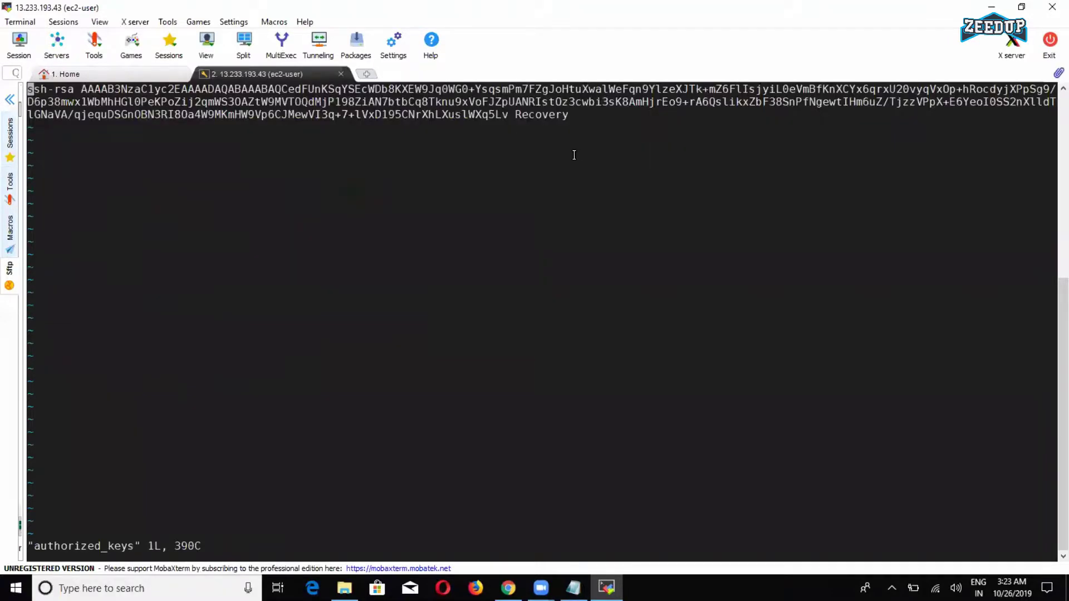
# Suspend the vi session and change to the /home/ec2-user/ directory
pyautogui.hotkey('ctrl', 'z')
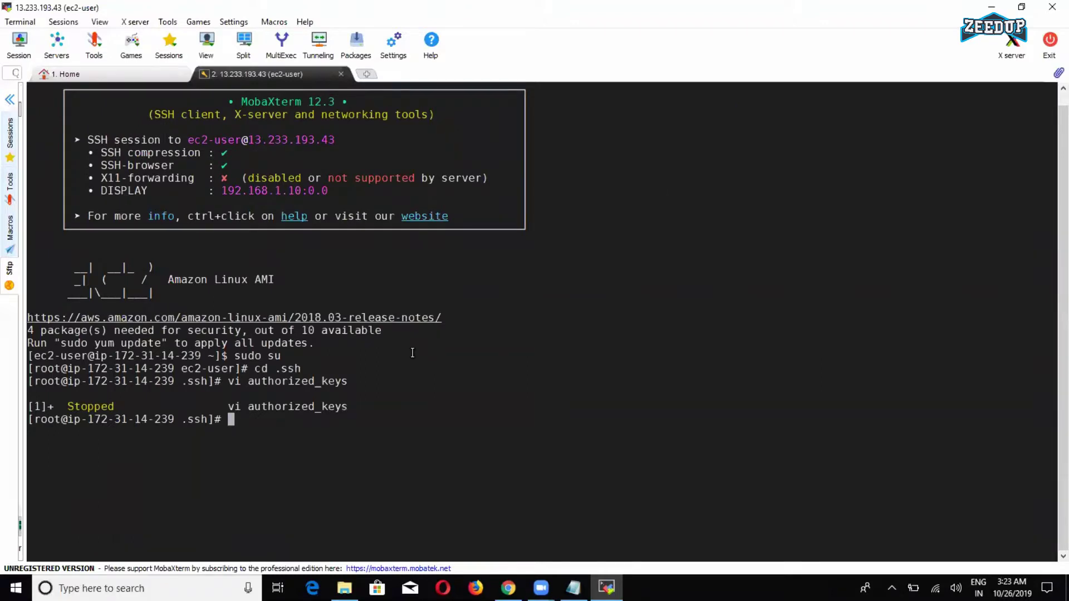
pyautogui.write('cd /home/e')
pyautogui.press('Tab')
pyautogui.press('Return')
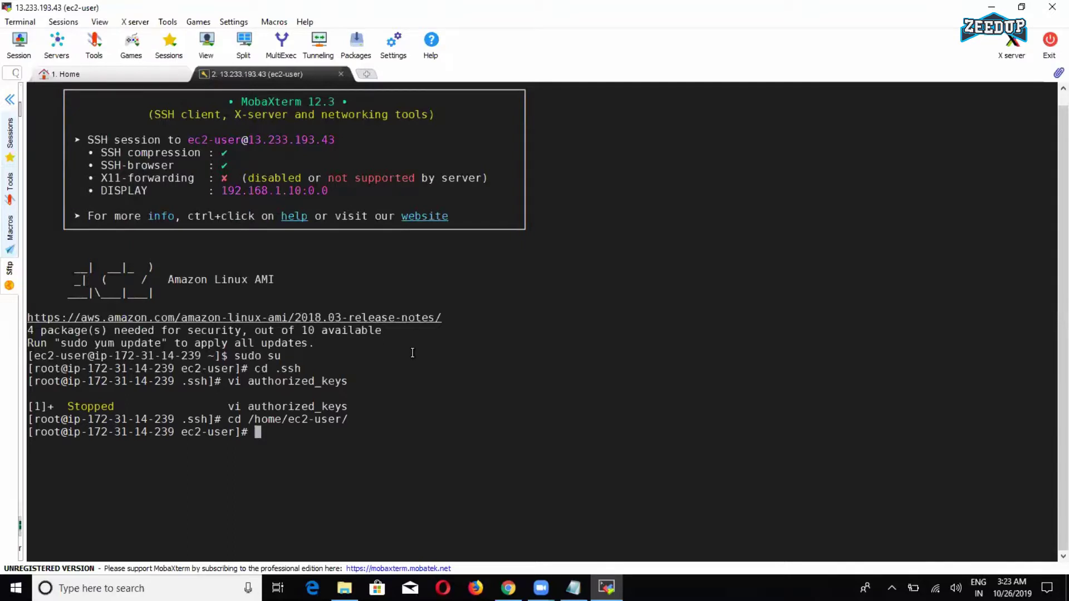
# Begin a cat > redirection command at the prompt, leaving out the file name
pyautogui.write('cat')
pyautogui.press('BackSpace')
pyautogui.press('BackSpace')
pyautogui.write('AT')
pyautogui.press('BackSpace')
pyautogui.press('BackSpace')
pyautogui.write('at >')
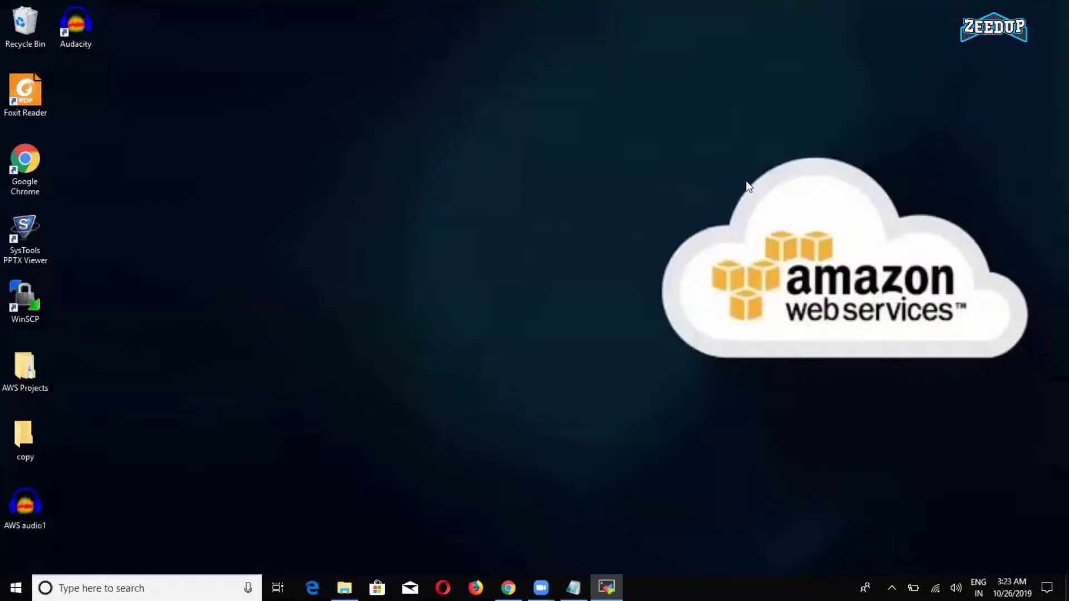
# Open EFS.pem from the Downloads folder in Notepad, keeping that app as the default for .pem files
pyautogui.press('super+e')
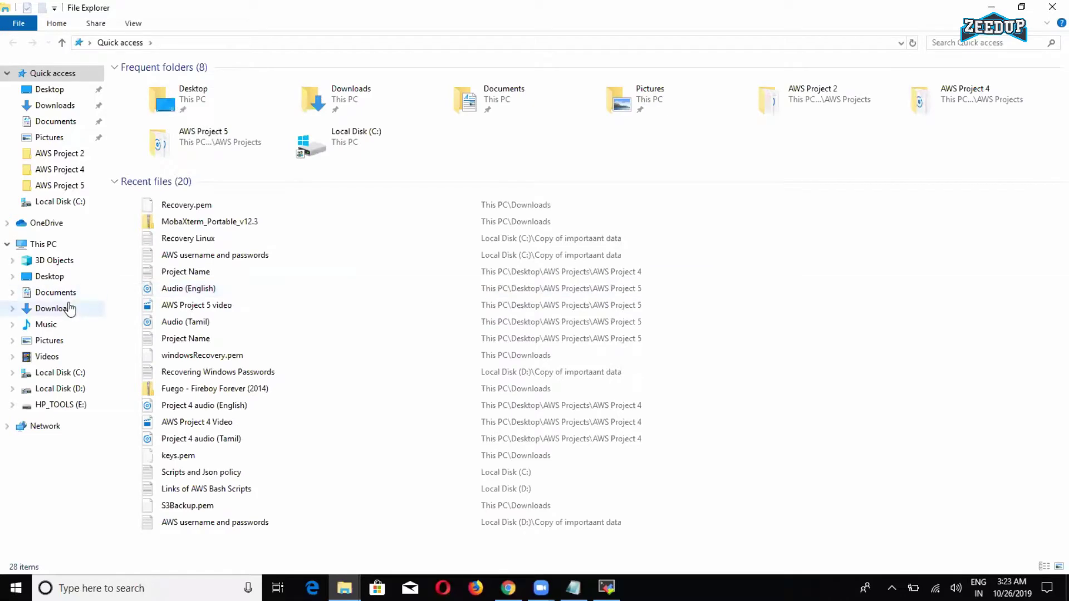
pyautogui.click(69, 308)
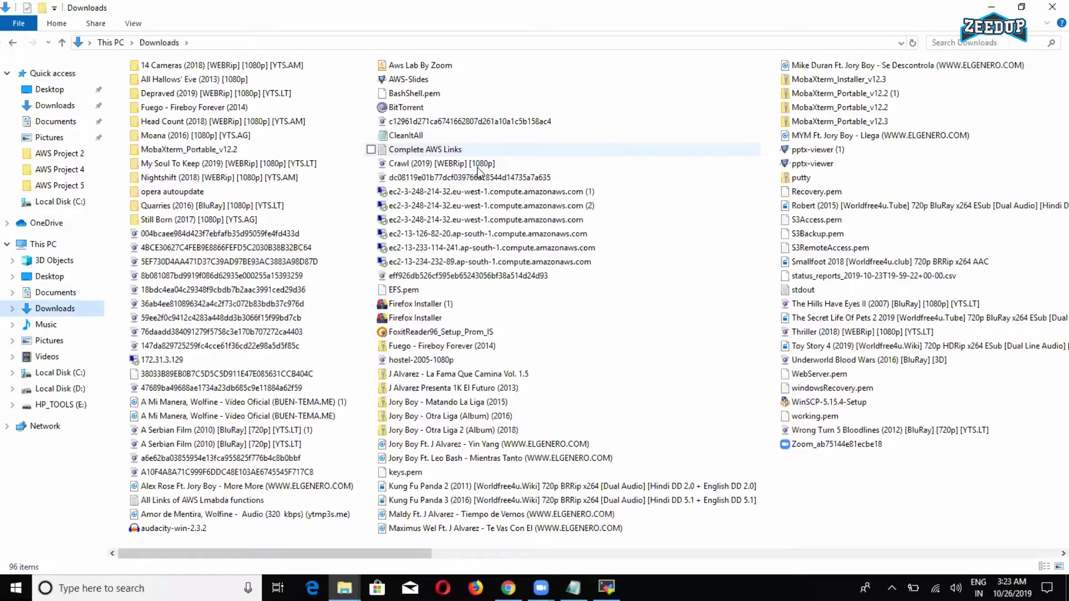
pyautogui.doubleClick(409, 290)
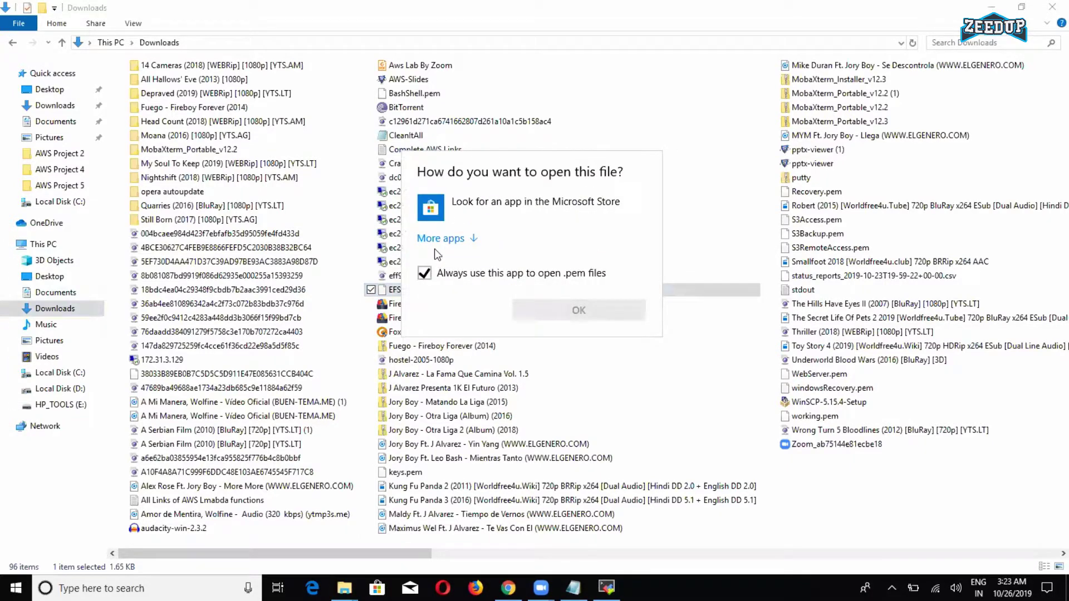
pyautogui.click(437, 240)
pyautogui.doubleClick(457, 303)
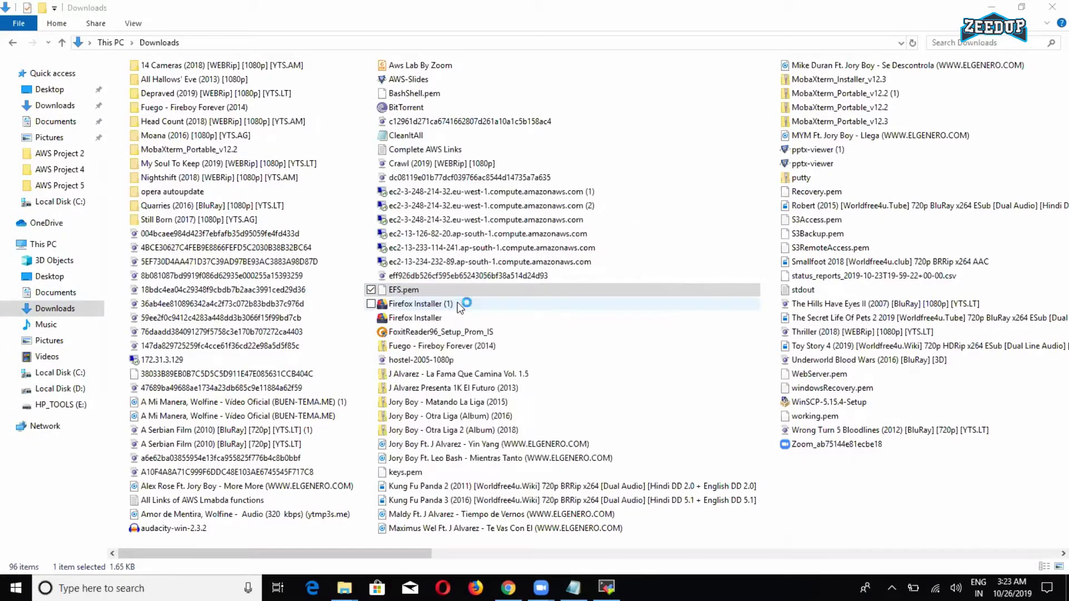
pyautogui.click(826, 292)
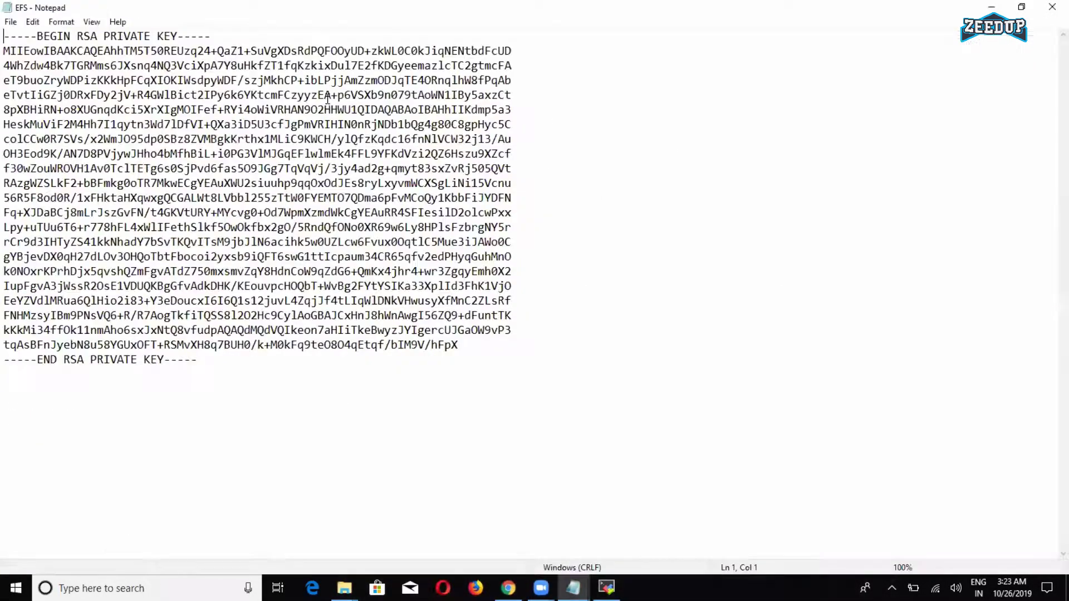
# Copy the entire private key text from the EFS file and switch back to the MobaXterm terminal
pyautogui.hotkey('ctrl', 'a')
pyautogui.rightClick(421, 97)
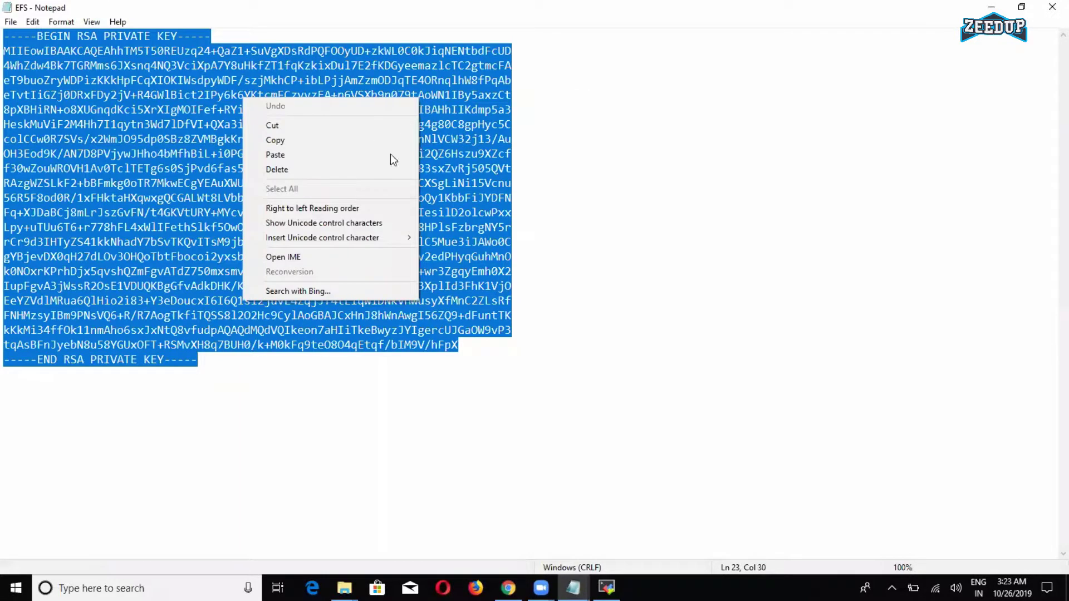
pyautogui.click(354, 144)
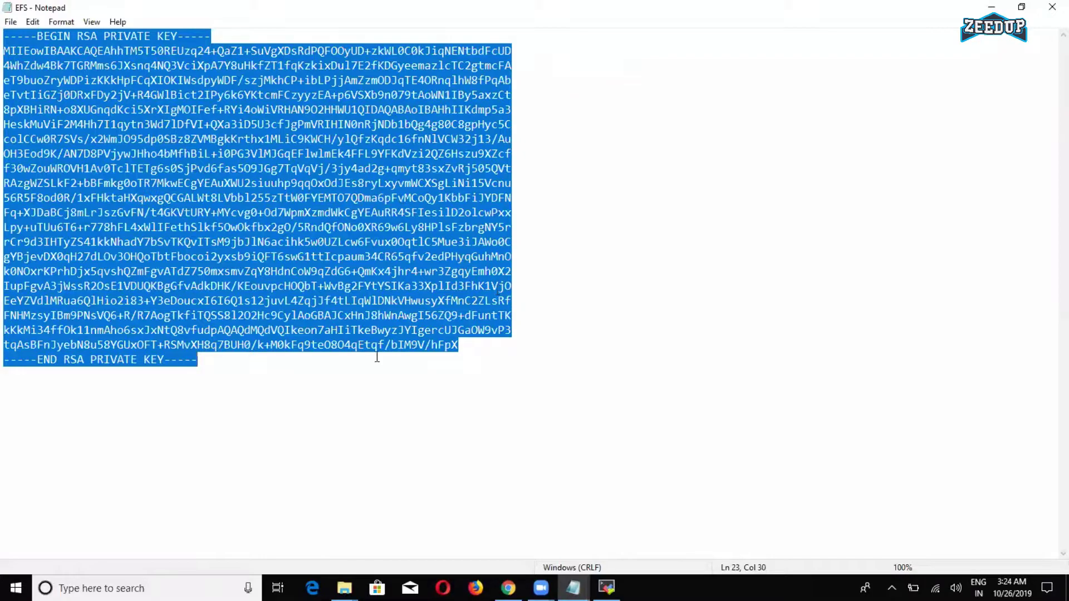
pyautogui.click(991, 7)
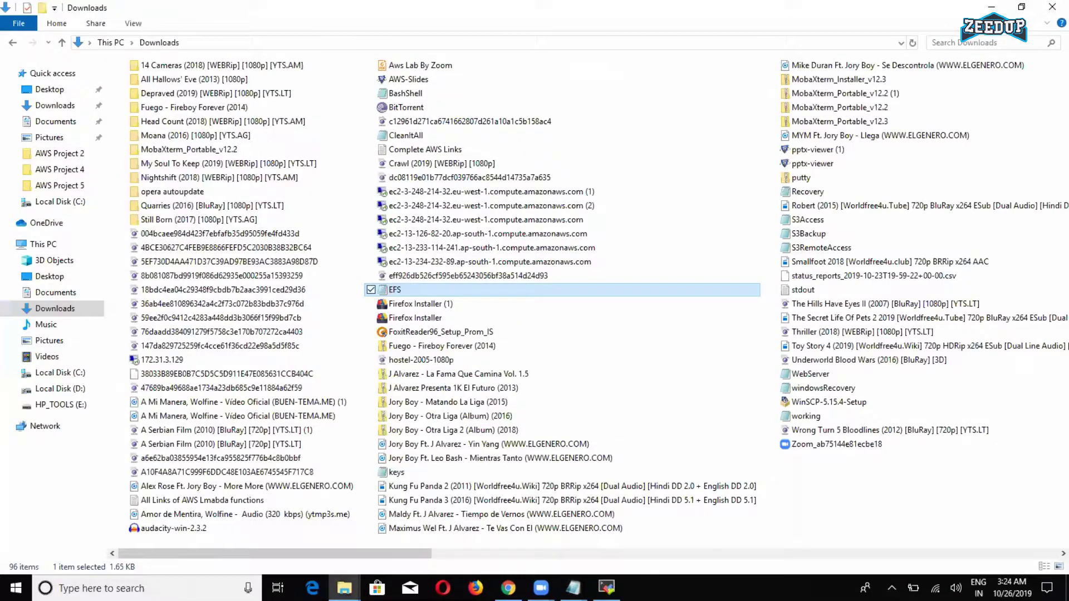
pyautogui.click(992, 7)
pyautogui.click(607, 587)
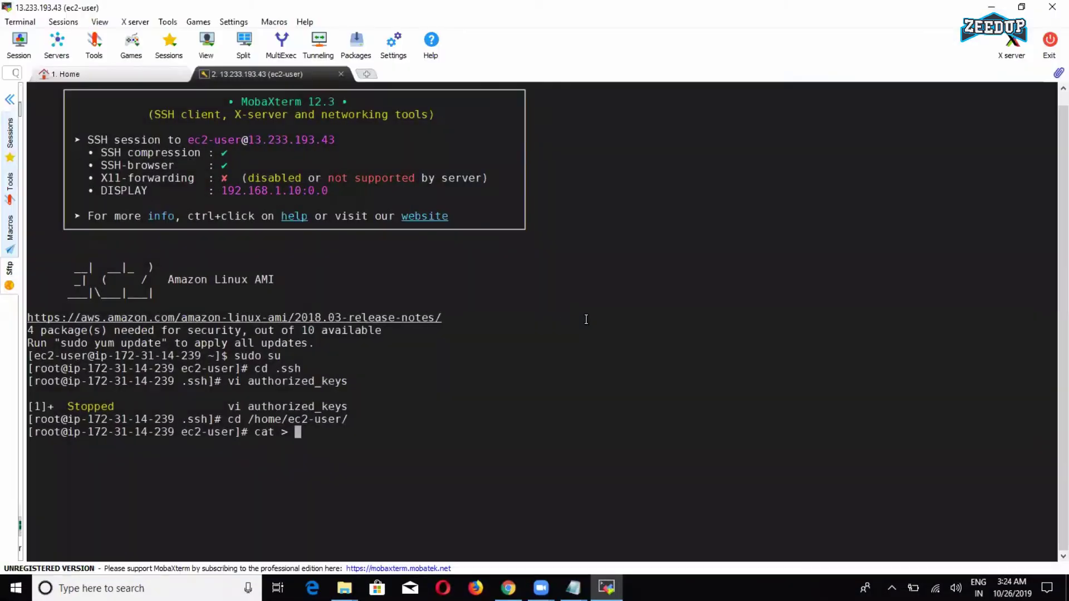
# Complete the cat command with EFS.pem, paste the copied private key as the file's content and end the input
pyautogui.write('EFS.pem')
pyautogui.press('Return')
pyautogui.rightClick(479, 351)
pyautogui.click(500, 351)
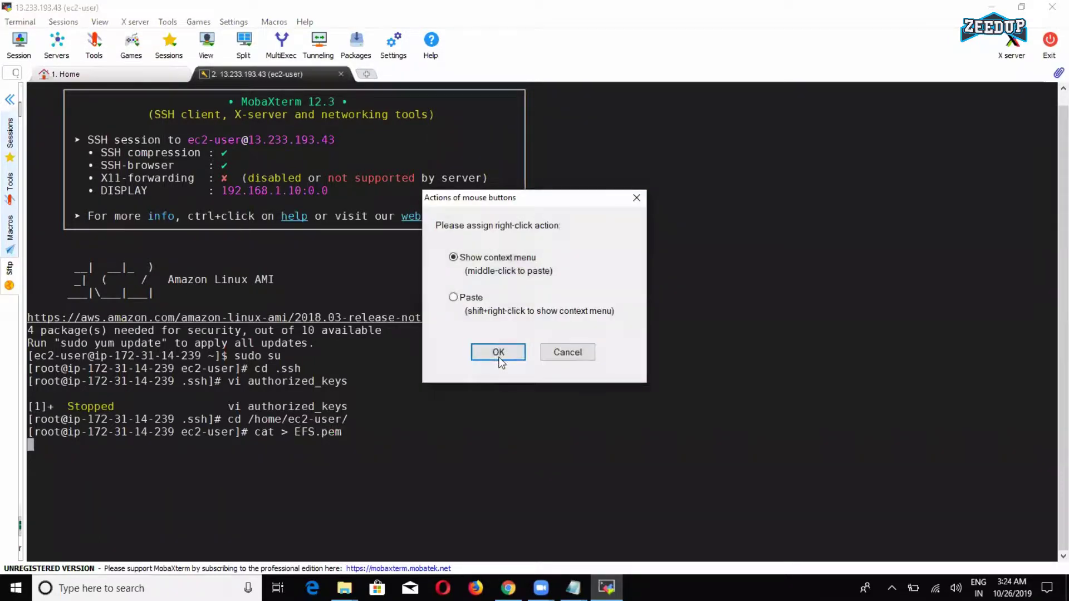
pyautogui.click(538, 72)
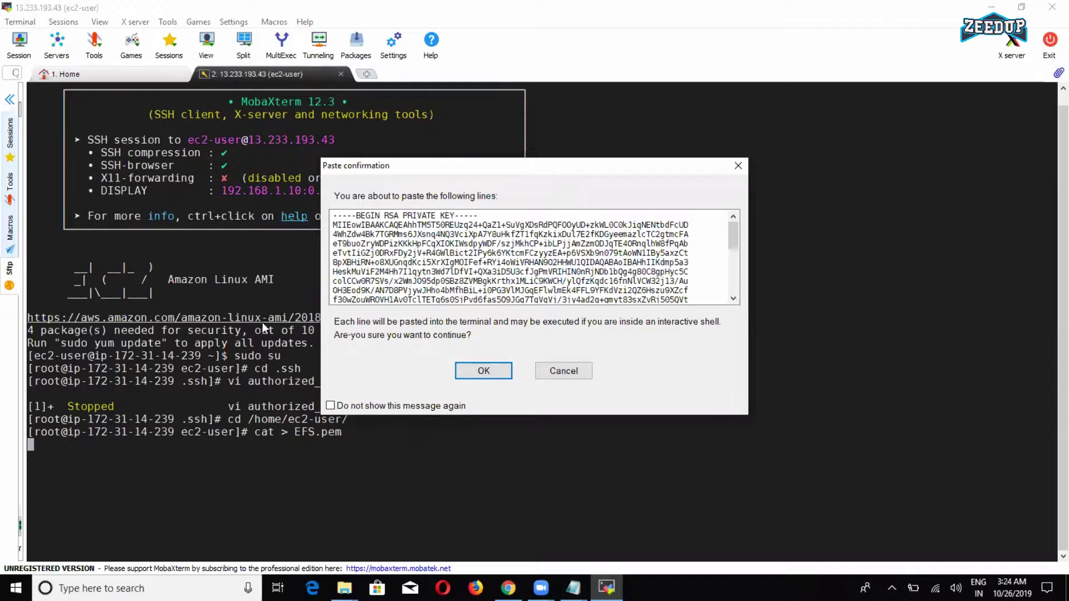
pyautogui.click(484, 371)
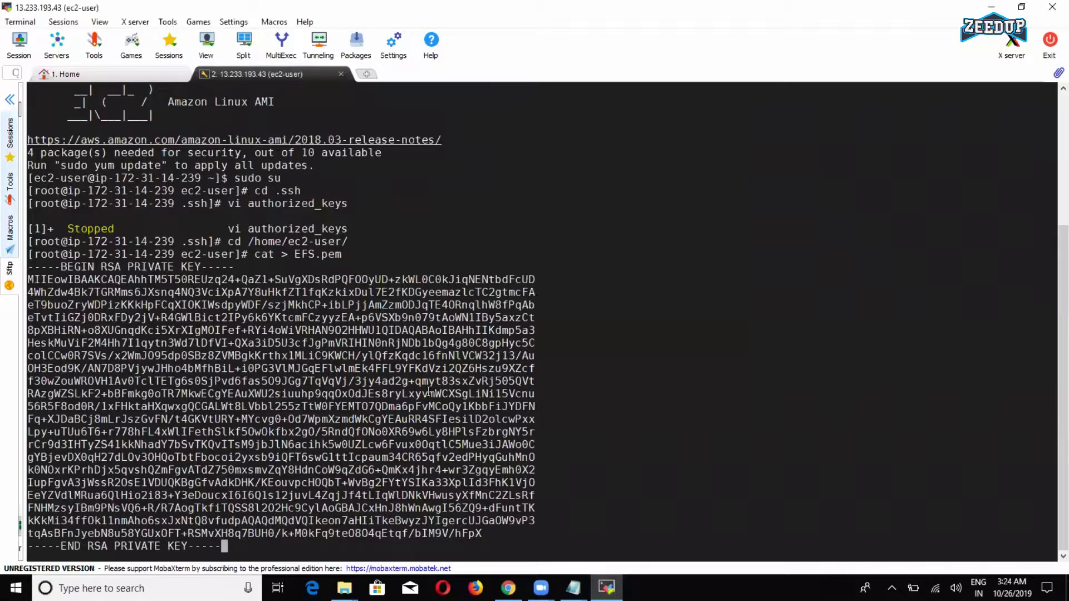
pyautogui.press('Return')
pyautogui.hotkey('ctrl', 'c')
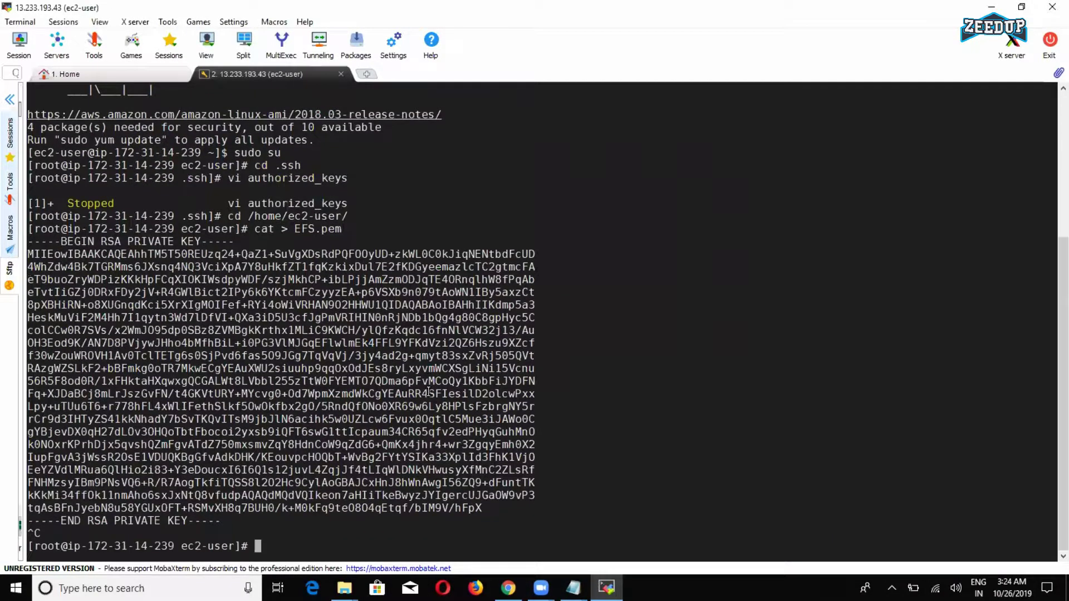
# Restrict the permissions of EFS.pem with chmod 400
pyautogui.write('chmod 400 E')
pyautogui.press('Tab')
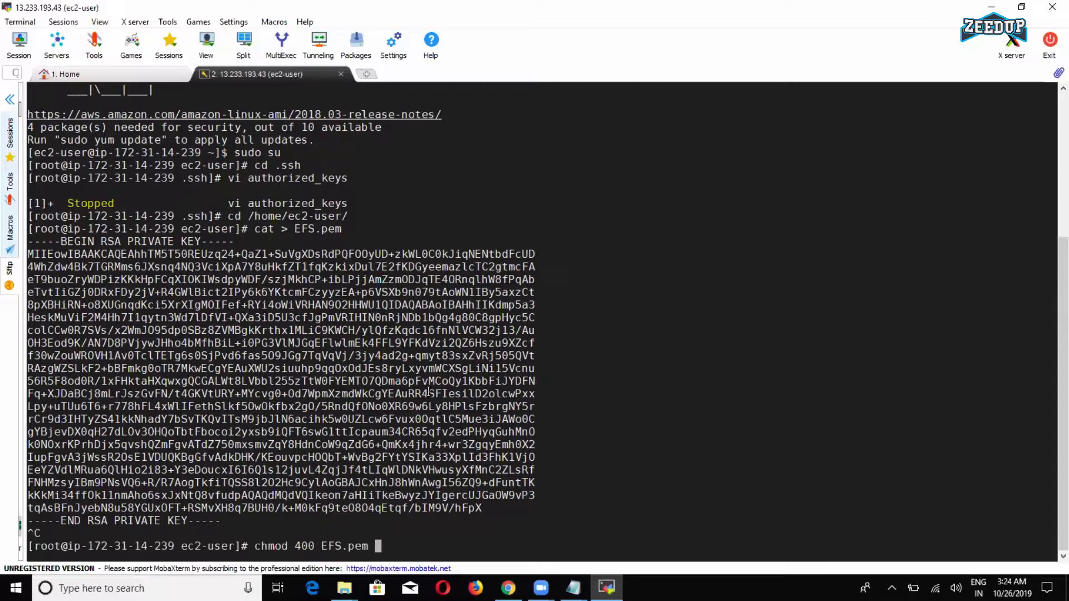
pyautogui.press('Return')
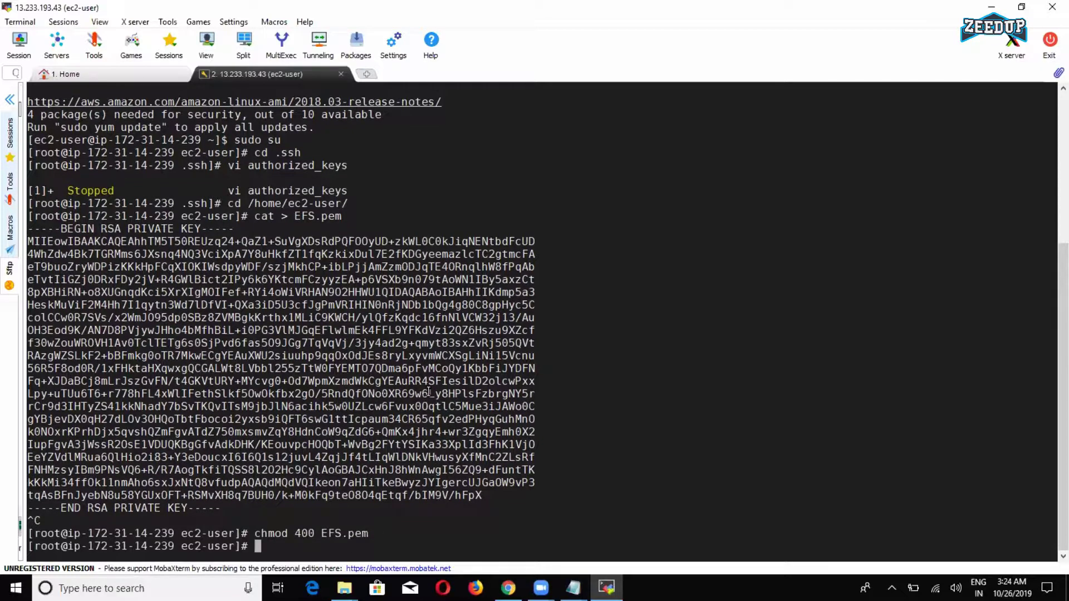
# Generate the public key from EFS.pem with ssh-keygen -y -f
pyautogui.write('ssh-keygen  -y ')
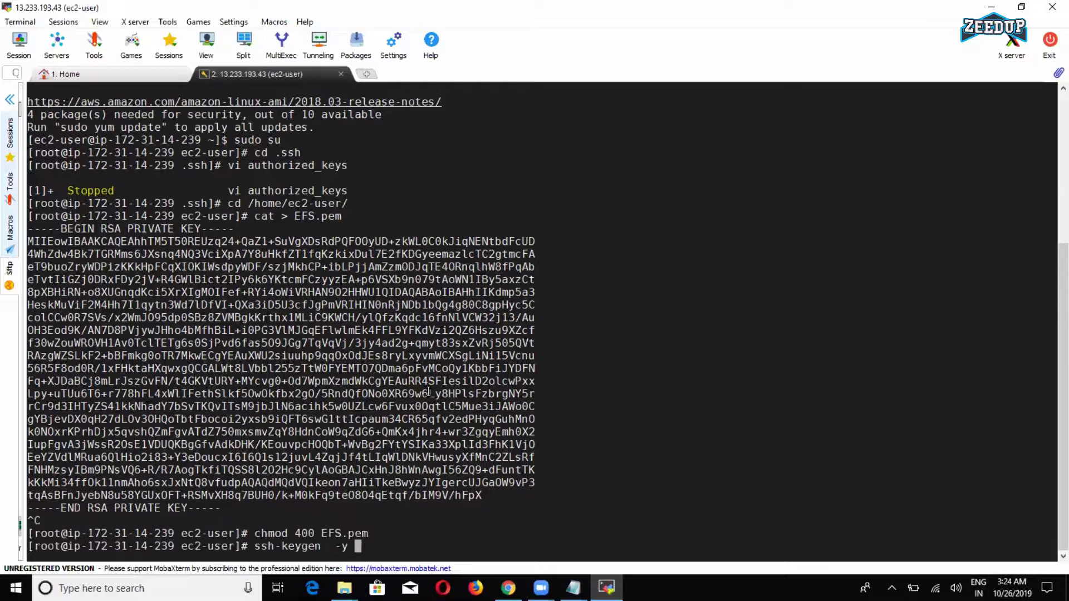
pyautogui.write('-f E')
pyautogui.press('Tab')
pyautogui.press('Return')
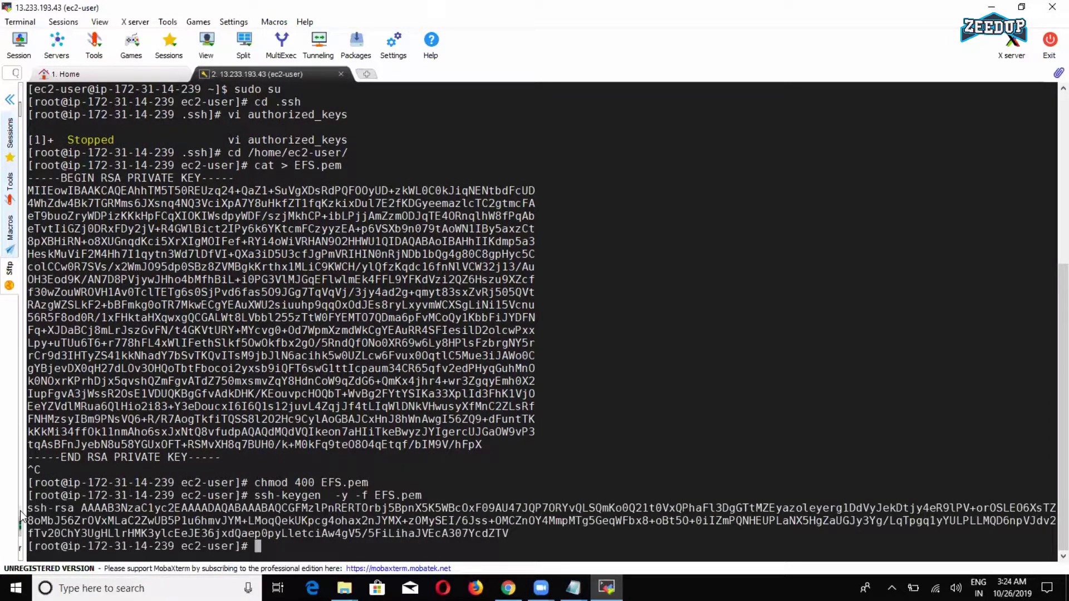
# Copy the ssh-rsa public key from the ssh-keygen output
pyautogui.moveTo(23, 507); pyautogui.dragTo(514, 535)
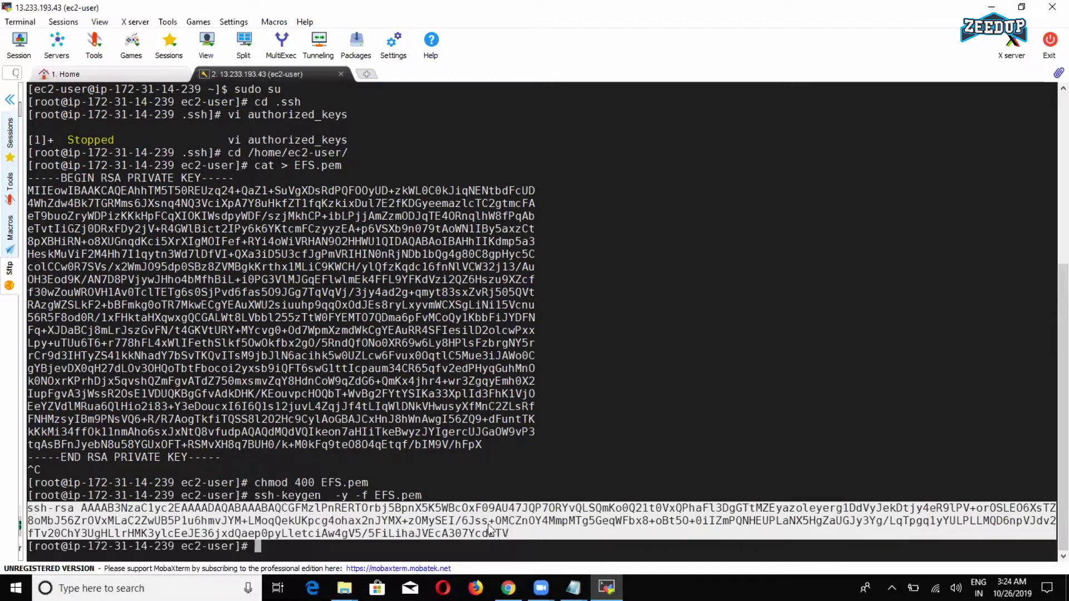
pyautogui.rightClick(487, 524)
pyautogui.click(546, 187)
pyautogui.click(274, 550)
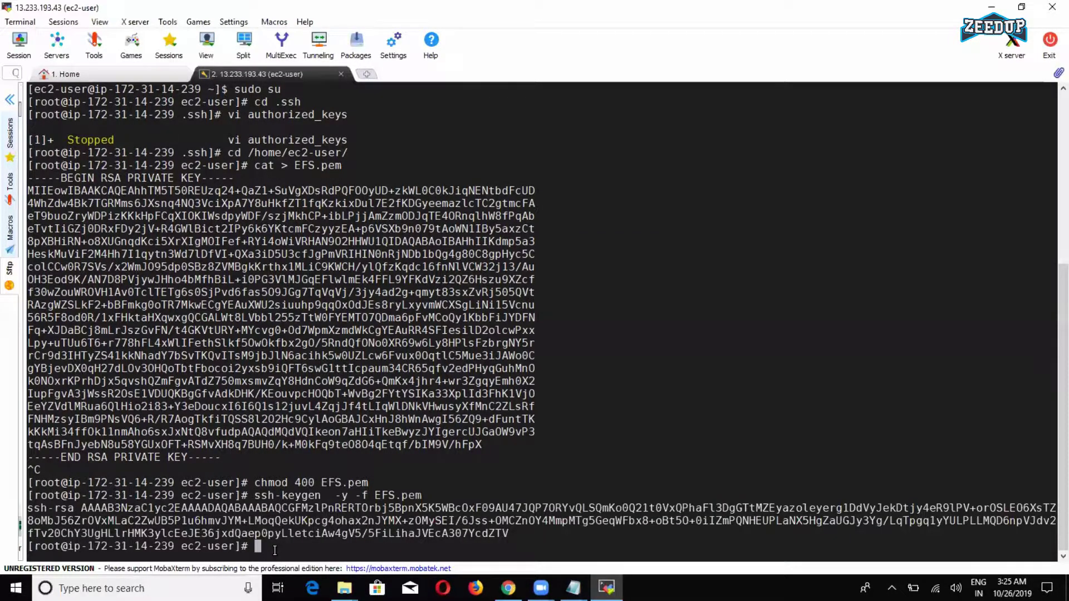
# Change to the .ssh directory, view authorized_keys in vi with the edit-anyway option, and suspend vi
pyautogui.write('cd .ssh')
pyautogui.press('Return')
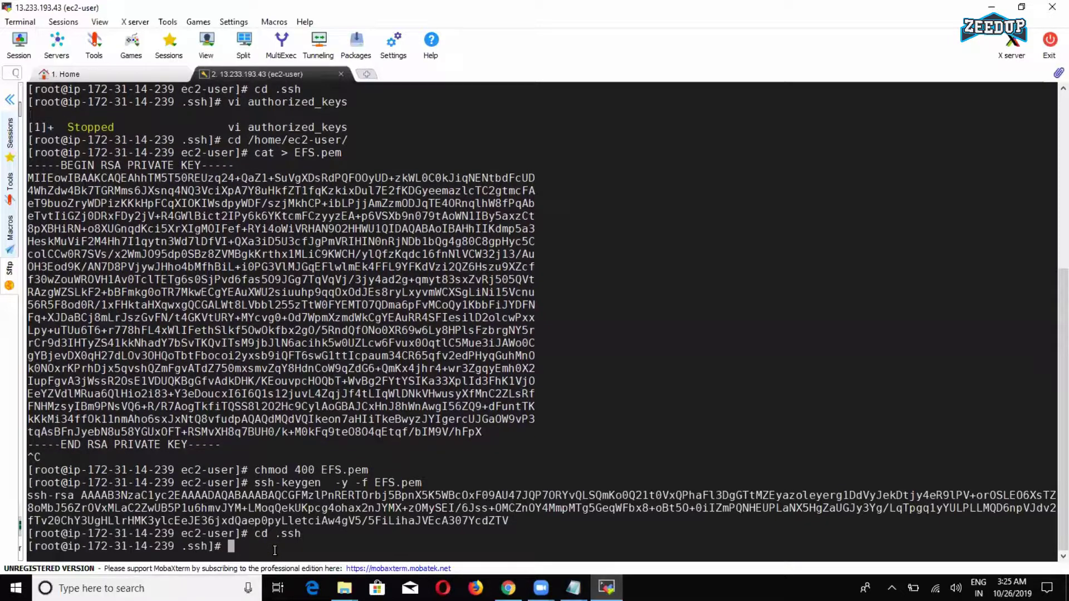
pyautogui.write('vi auth')
pyautogui.press('Tab')
pyautogui.press('Return')
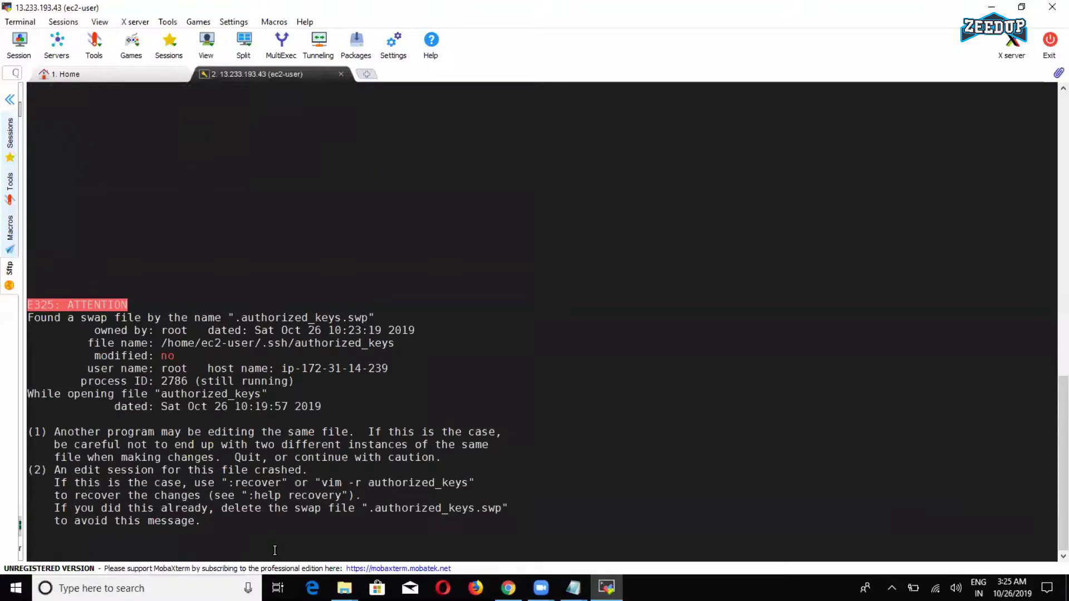
pyautogui.press('e')
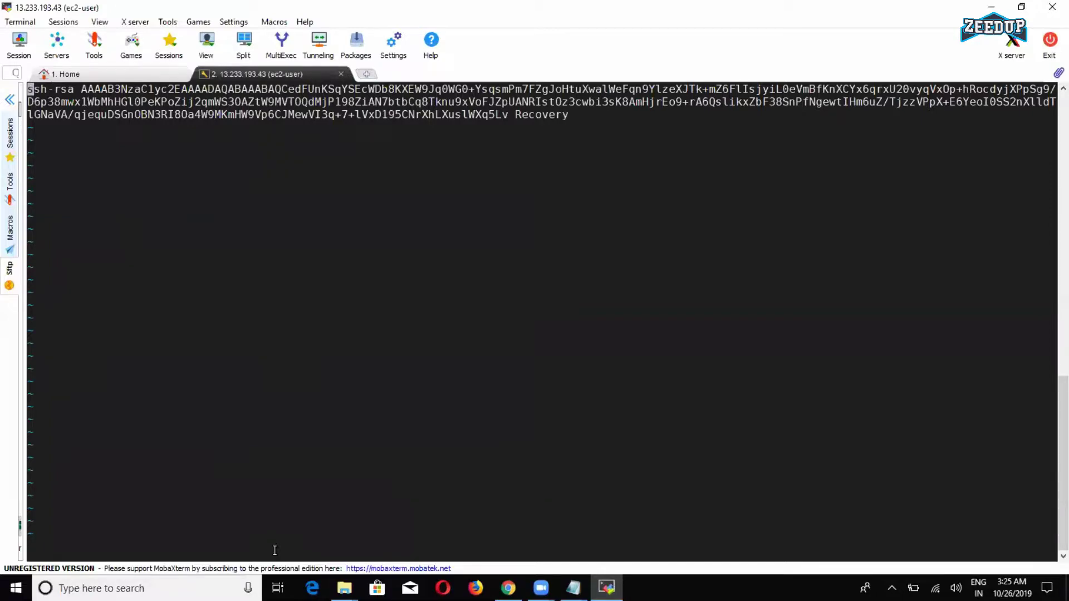
pyautogui.hotkey('ctrl', 'z')
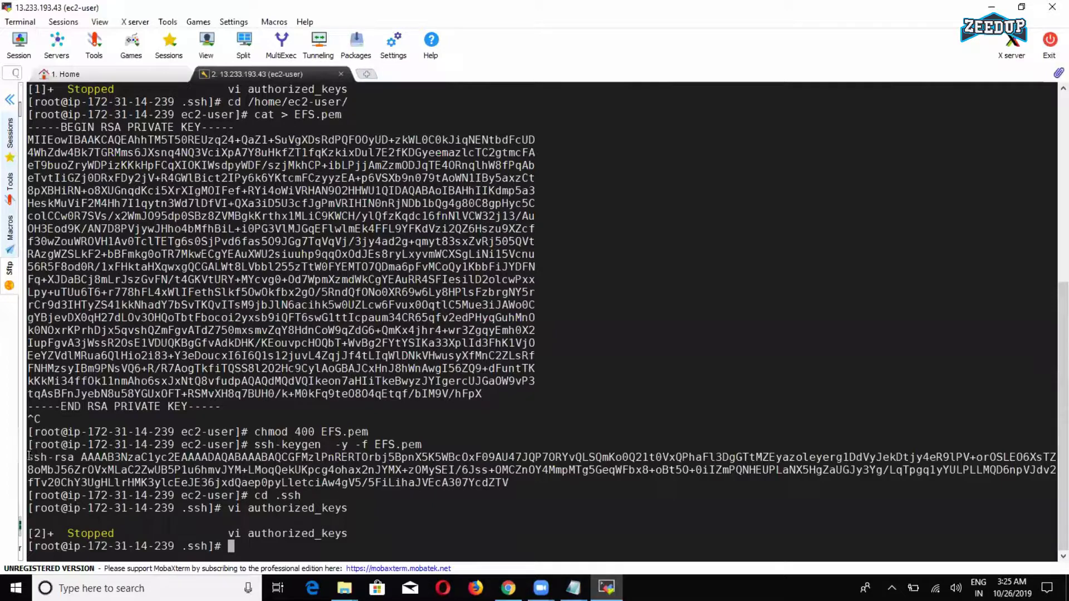
# Copy the ssh-rsa public key derived from EFS.pem and switch to the Recovery Linux file in Notepad
pyautogui.moveTo(29, 455); pyautogui.dragTo(508, 482)
pyautogui.rightClick(476, 478)
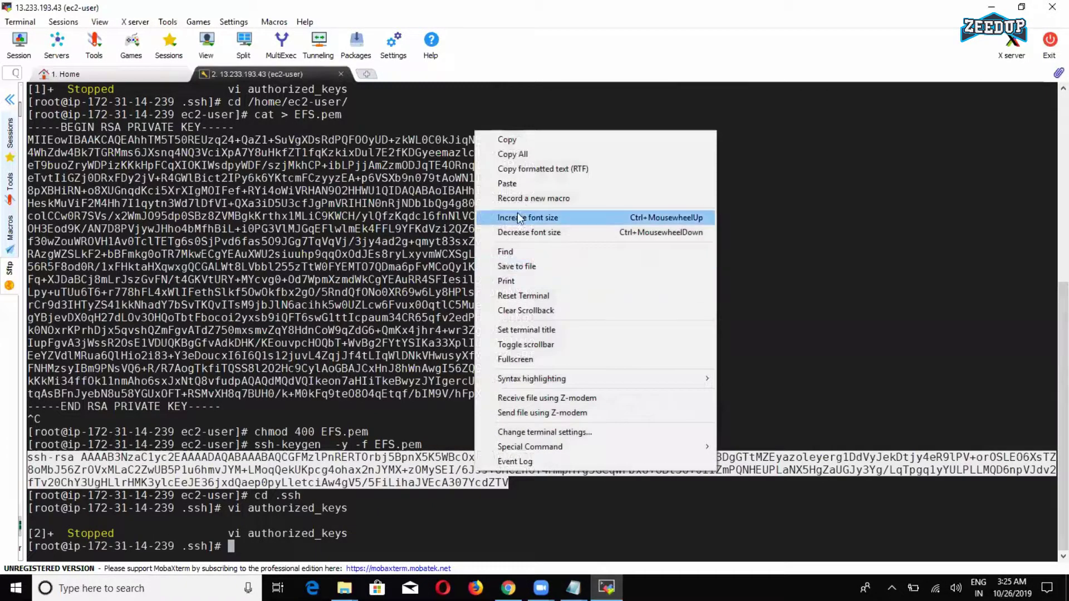
pyautogui.click(530, 139)
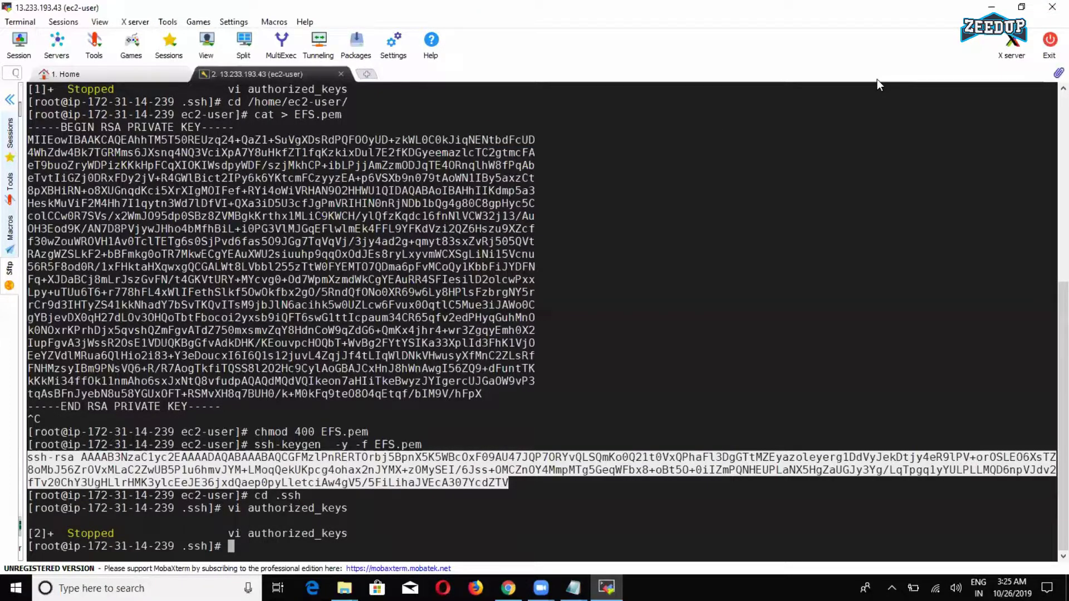
pyautogui.click(991, 7)
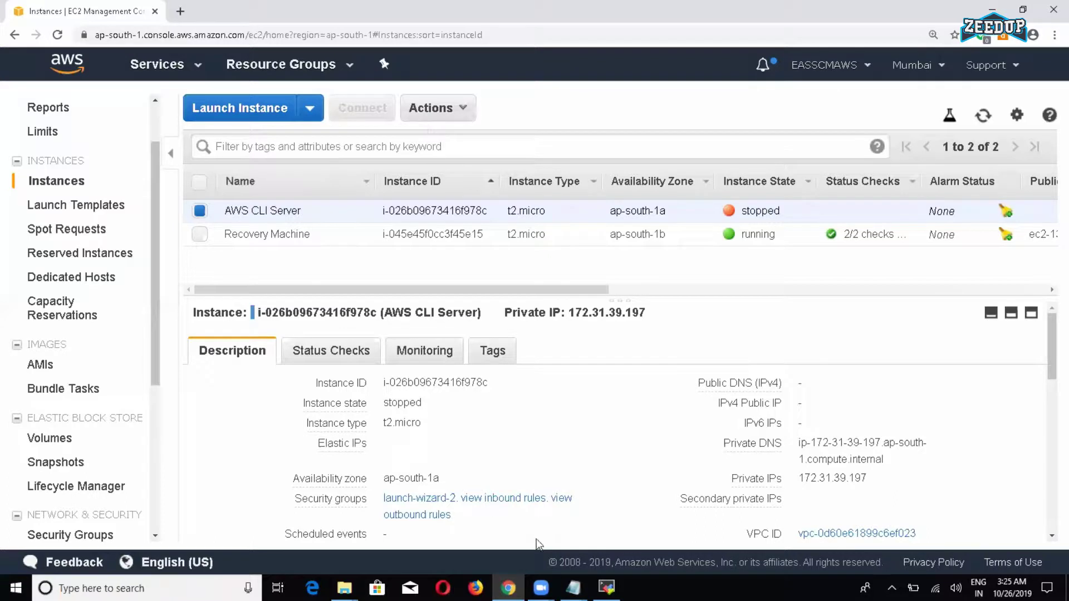
pyautogui.moveTo(574, 587)
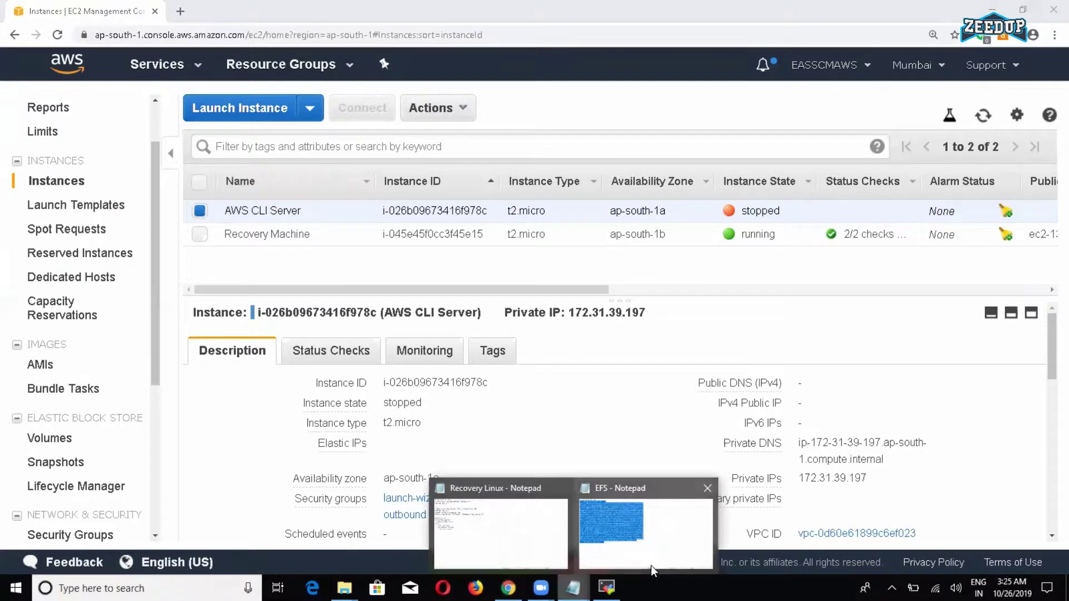
pyautogui.click(514, 527)
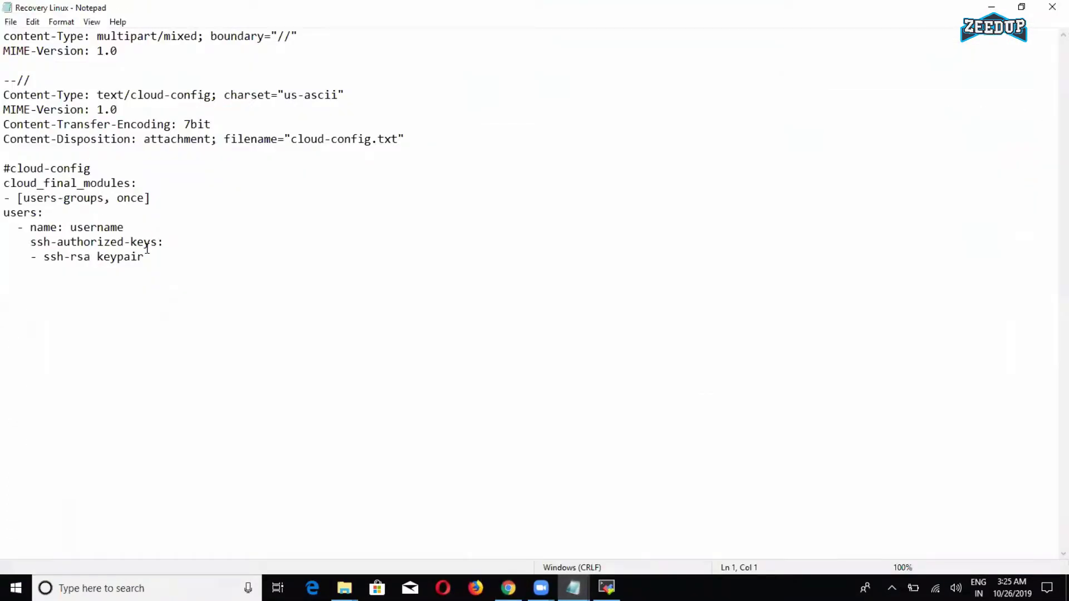
# Replace the ssh-rsa keypair placeholder under ssh-authorized-keys with the copied public key
pyautogui.click(149, 258)
pyautogui.press('BackSpace')
pyautogui.press('BackSpace')
pyautogui.press('BackSpace')
pyautogui.press('BackSpace')
pyautogui.press('BackSpace')
pyautogui.press('BackSpace')
pyautogui.press('BackSpace')
pyautogui.press('BackSpace')
pyautogui.press('BackSpace')
pyautogui.hotkey('ctrl', 'v')
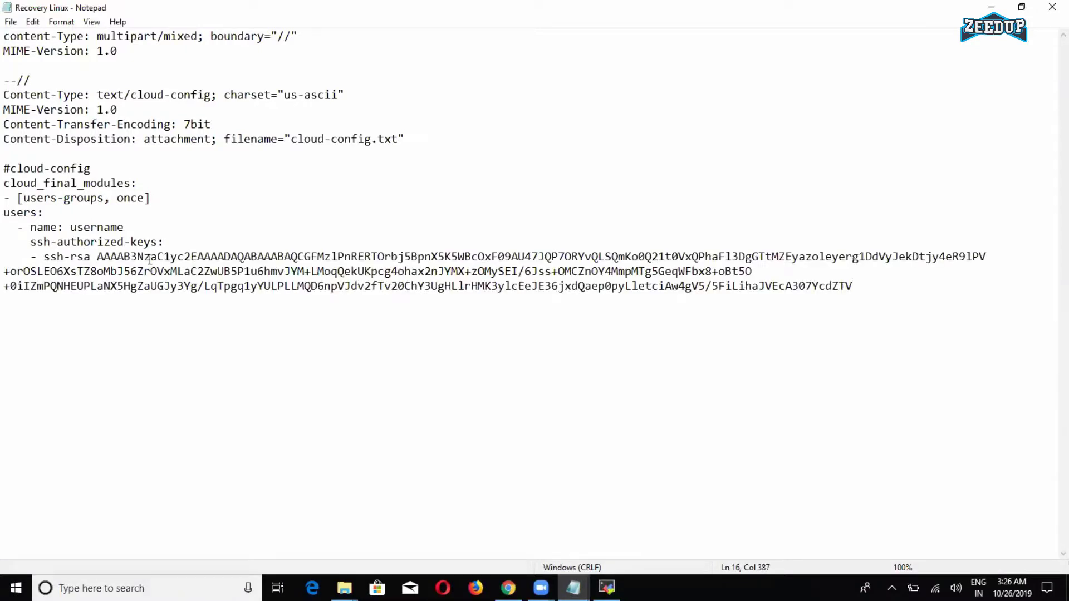
# Turn off word wrap so the public key stays on one line of the cloud-config text
pyautogui.click(60, 22)
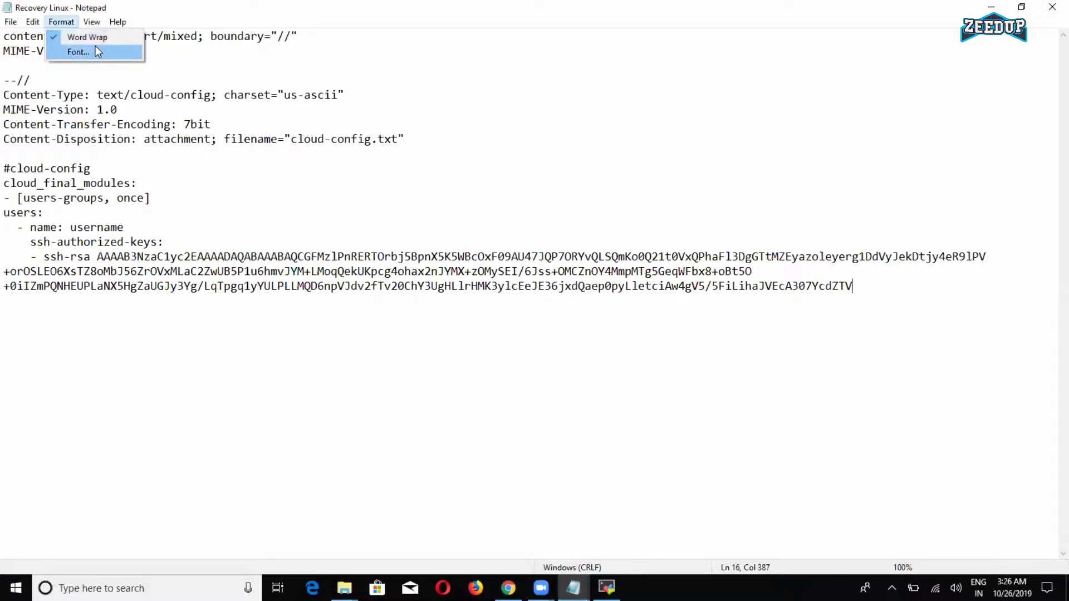
pyautogui.click(87, 36)
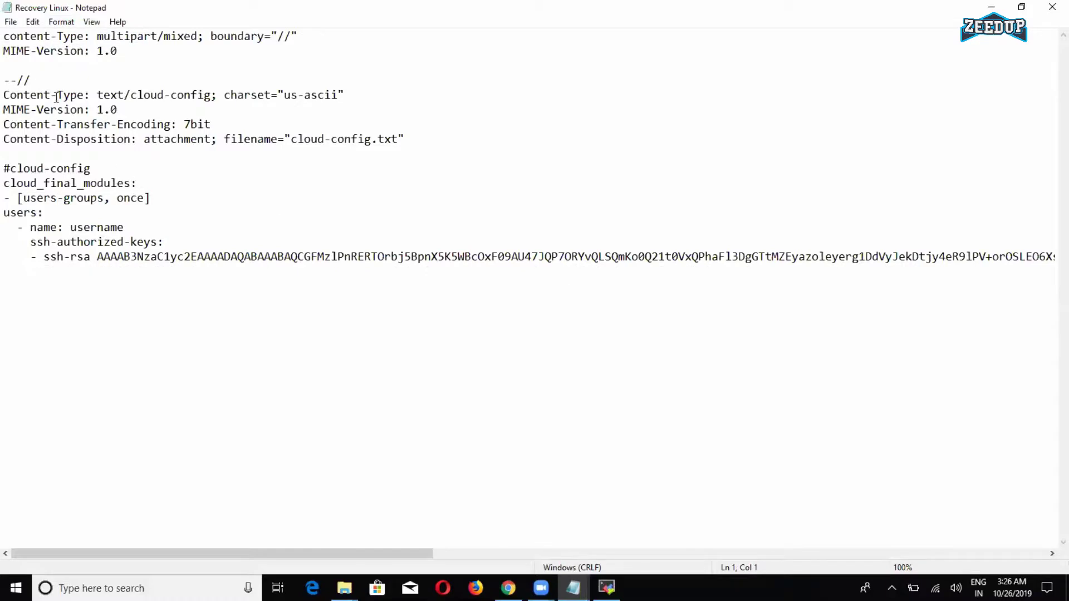
pyautogui.moveTo(4, 35); pyautogui.dragTo(312, 327)
pyautogui.click(312, 327)
# Change the users-groups frequency under cloud_final_modules from once to always
pyautogui.click(144, 197)
pyautogui.press('BackSpace')
pyautogui.press('BackSpace')
pyautogui.press('BackSpace')
pyautogui.press('BackSpace')
pyautogui.write('always')
# Replace the username placeholder in the users section with ec2-user
pyautogui.click(125, 227)
pyautogui.press('BackSpace')
pyautogui.press('BackSpace')
pyautogui.press('BackSpace')
pyautogui.press('BackSpace')
pyautogui.press('BackSpace')
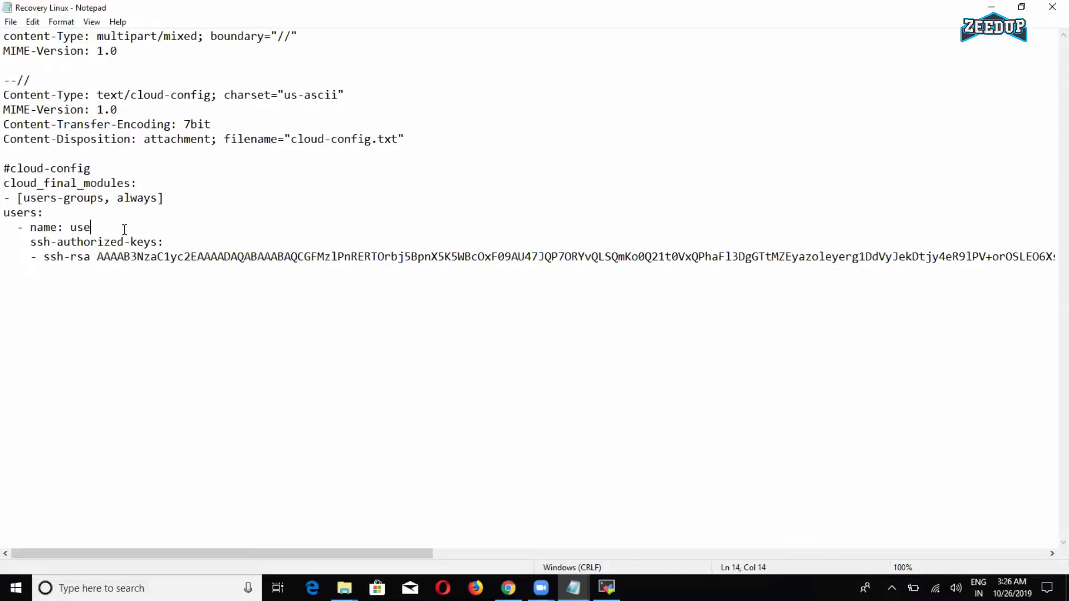
pyautogui.press('BackSpace')
pyautogui.press('BackSpace')
pyautogui.press('BackSpace')
pyautogui.write('ec2-user')
# Select the entire cloud-config text, including the full public key line, and copy it
pyautogui.doubleClick(159, 256)
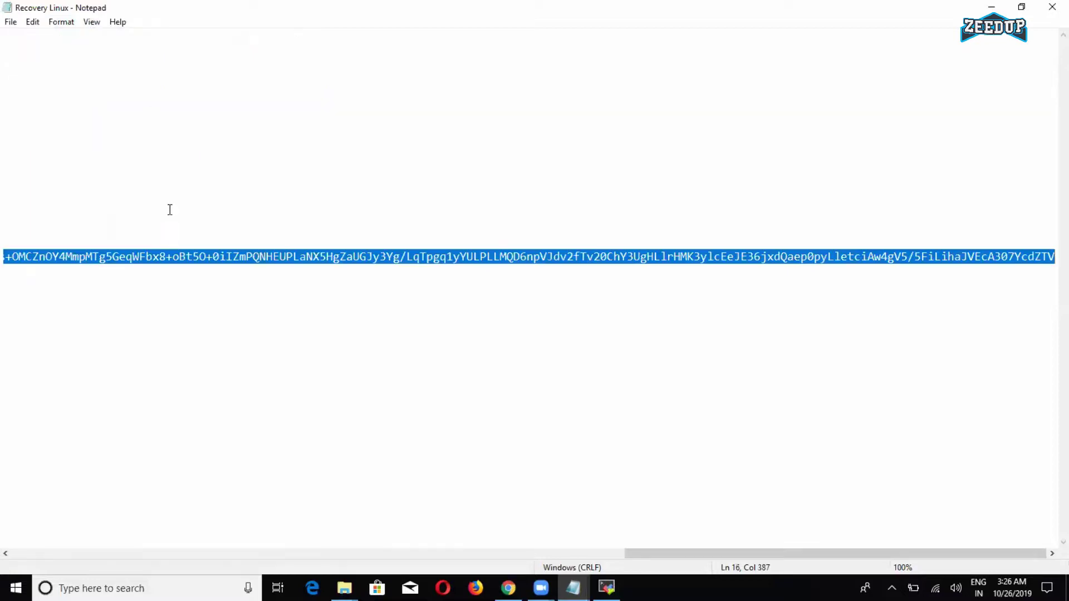
pyautogui.click(98, 553)
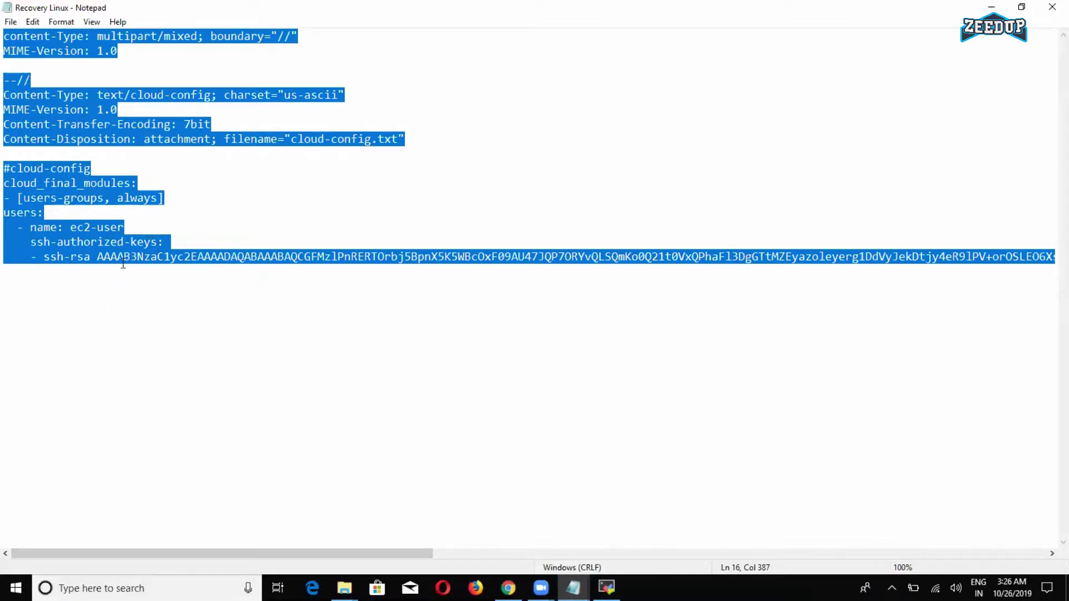
pyautogui.rightClick(114, 244)
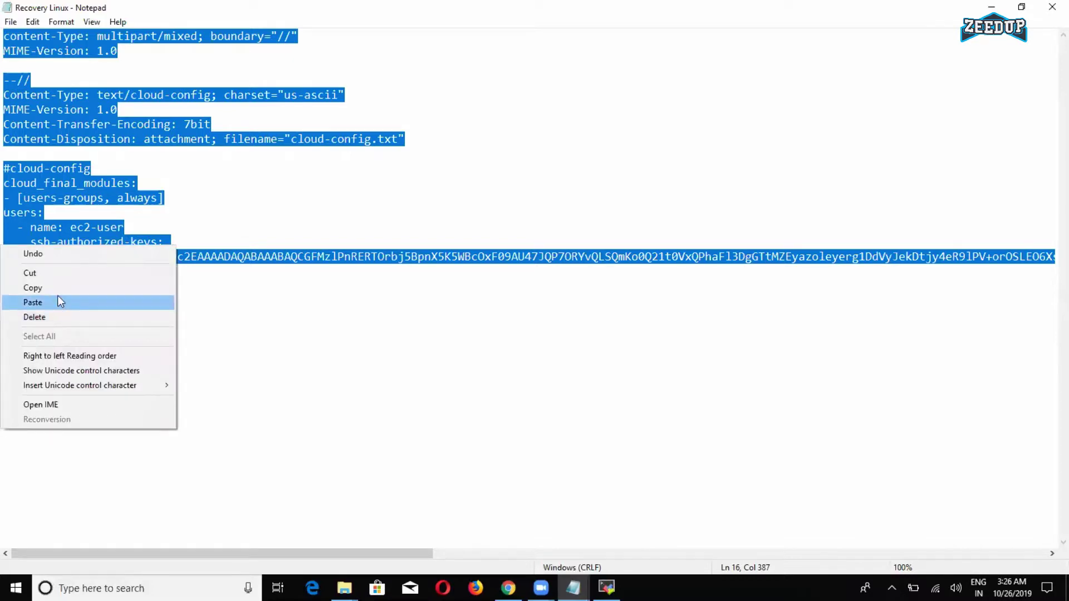
pyautogui.click(58, 288)
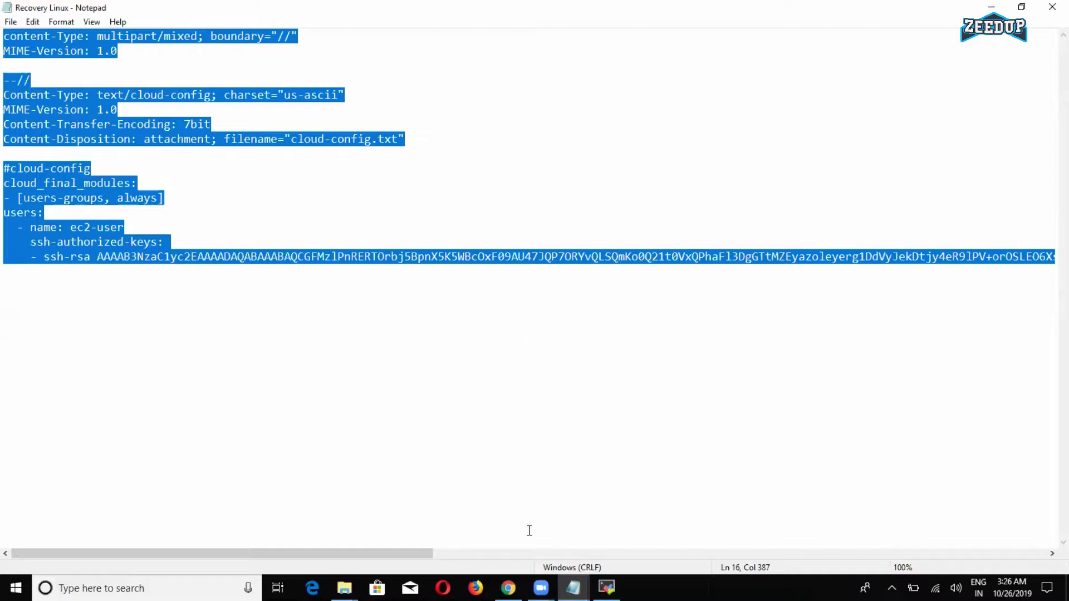
# In Chrome, paste the cloud-config script into the AWS CLI Server's user data as plain text, check it in an enlarged field and save
pyautogui.click(508, 588)
pyautogui.moveTo(490, 241)
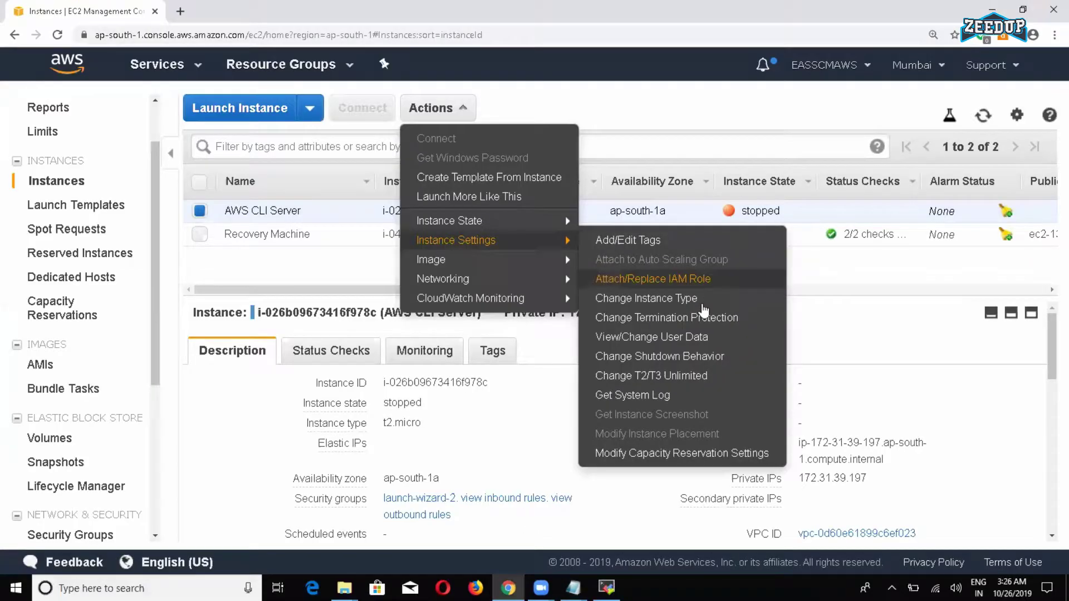
pyautogui.click(657, 344)
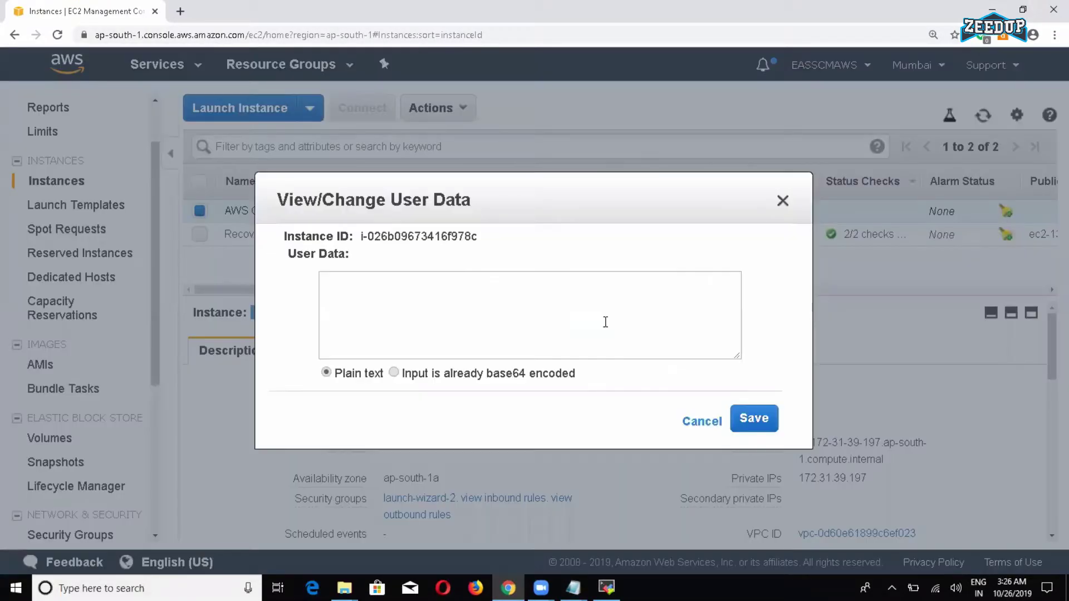
pyautogui.click(537, 311)
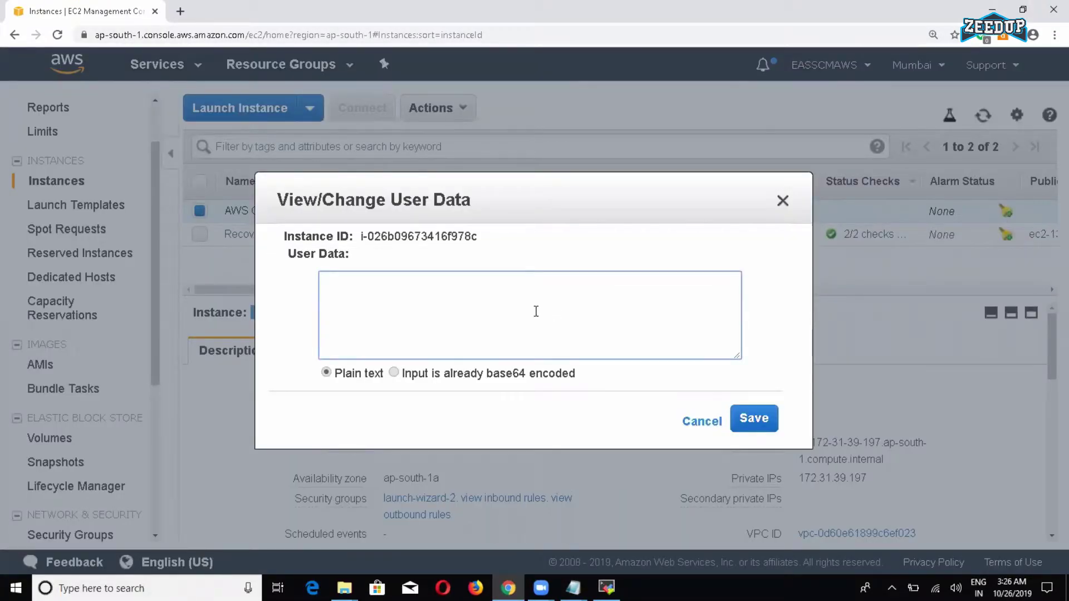
pyautogui.hotkey('ctrl', 'v')
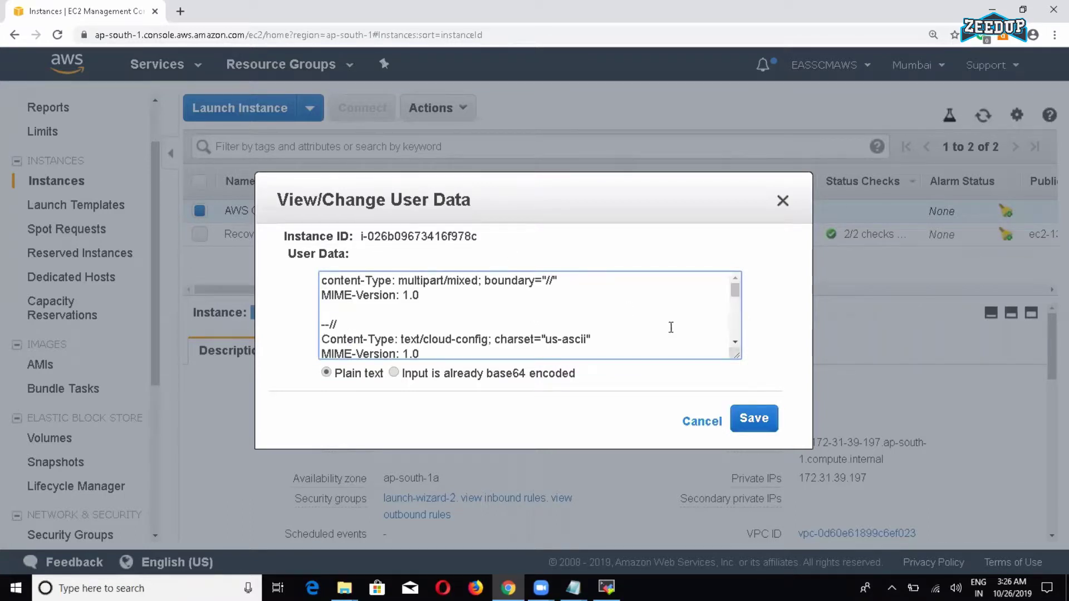
pyautogui.moveTo(736, 356); pyautogui.dragTo(843, 571)
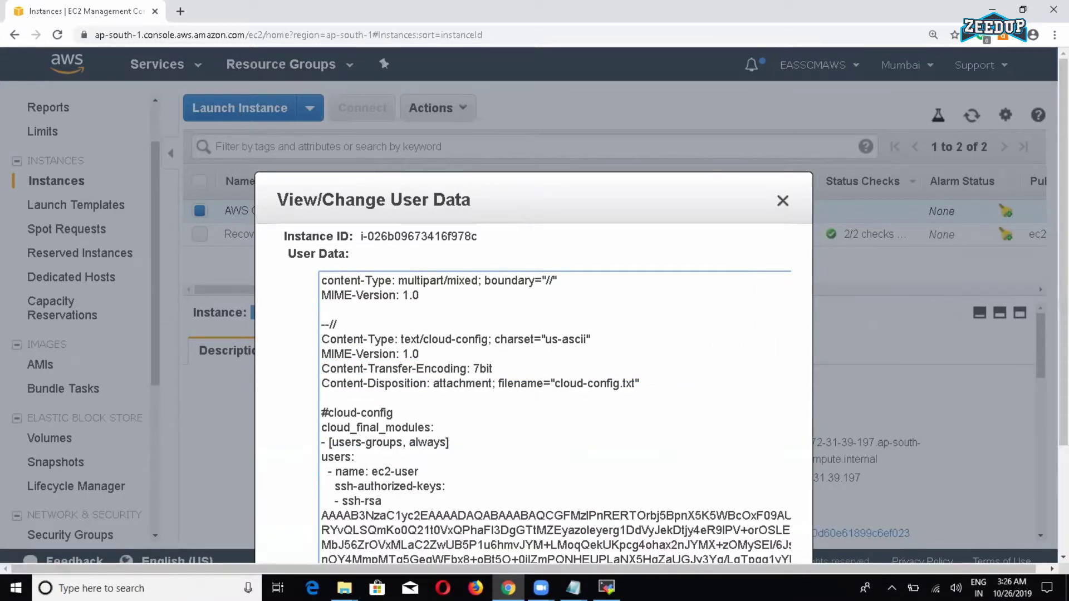
pyautogui.moveTo(527, 209); pyautogui.dragTo(399, 136)
pyautogui.scroll(-2, 543, 307)
pyautogui.scroll(-2, 543, 307)
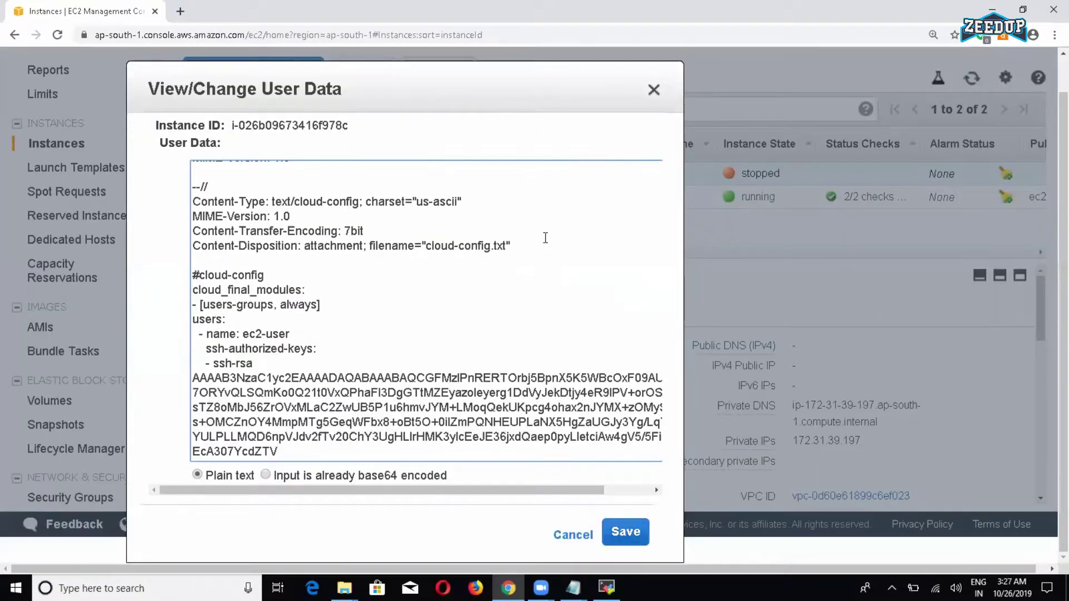
pyautogui.click(626, 533)
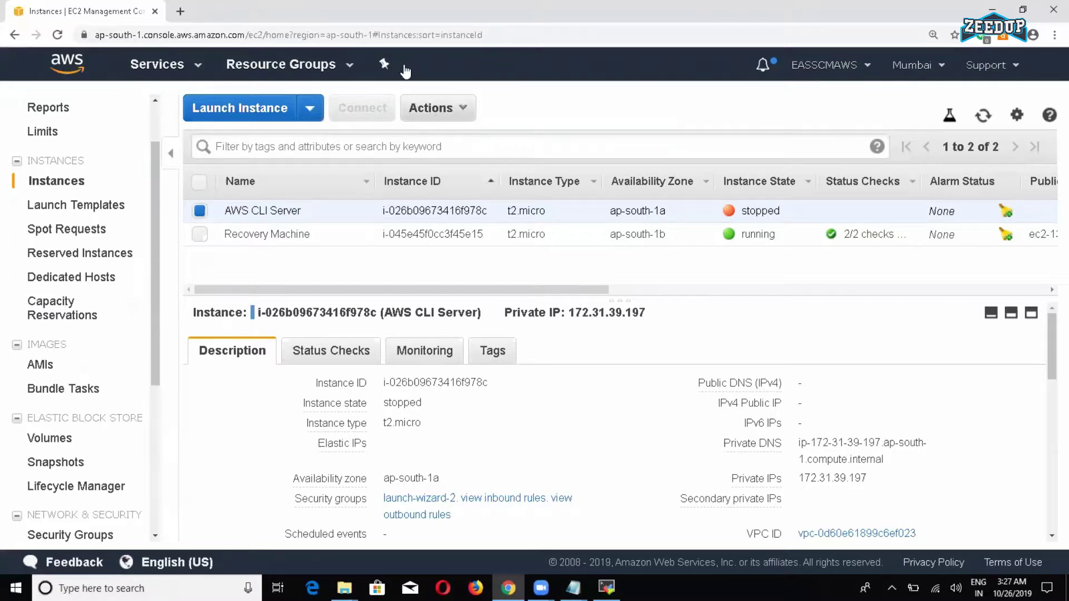
# Check the key name assigned to the AWS CLI Server, and start that instance
pyautogui.moveTo(465, 294); pyautogui.dragTo(836, 305)
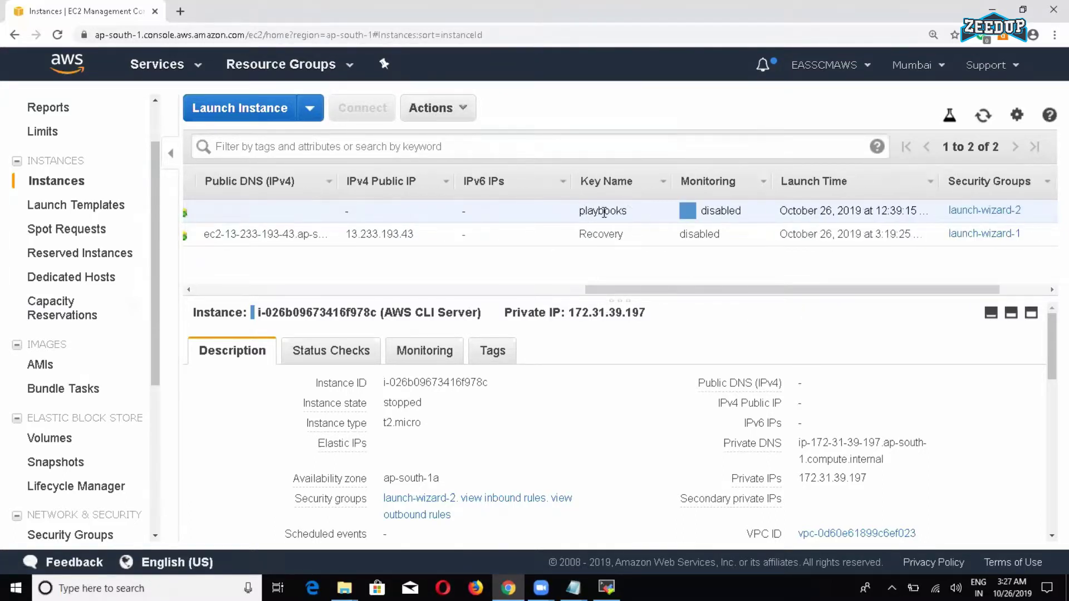
pyautogui.moveTo(623, 290); pyautogui.dragTo(183, 273)
pyautogui.click(431, 110)
pyautogui.moveTo(482, 230)
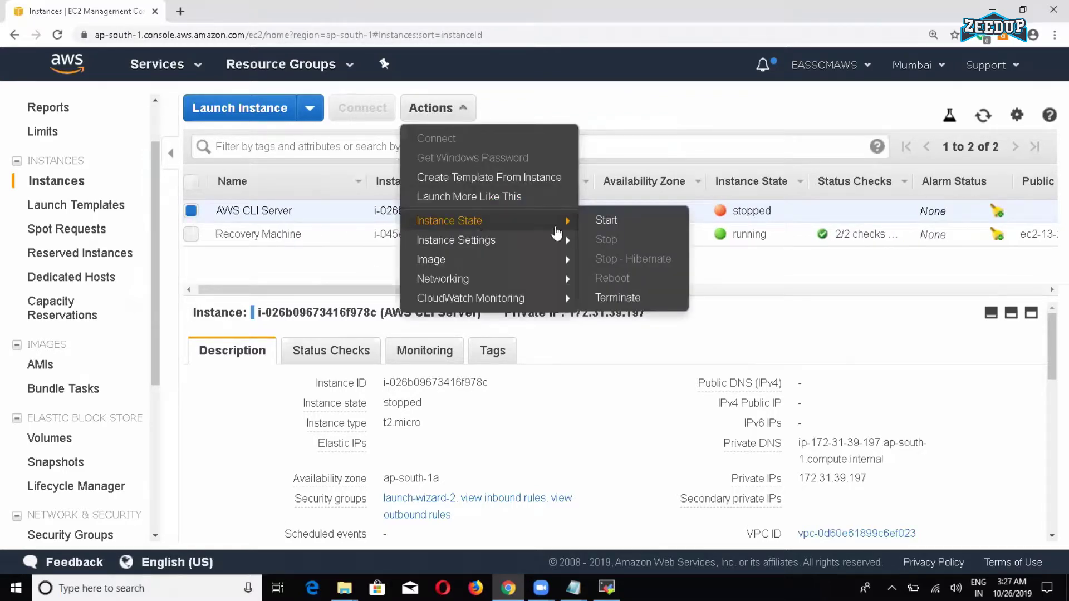
pyautogui.click(598, 219)
pyautogui.click(651, 371)
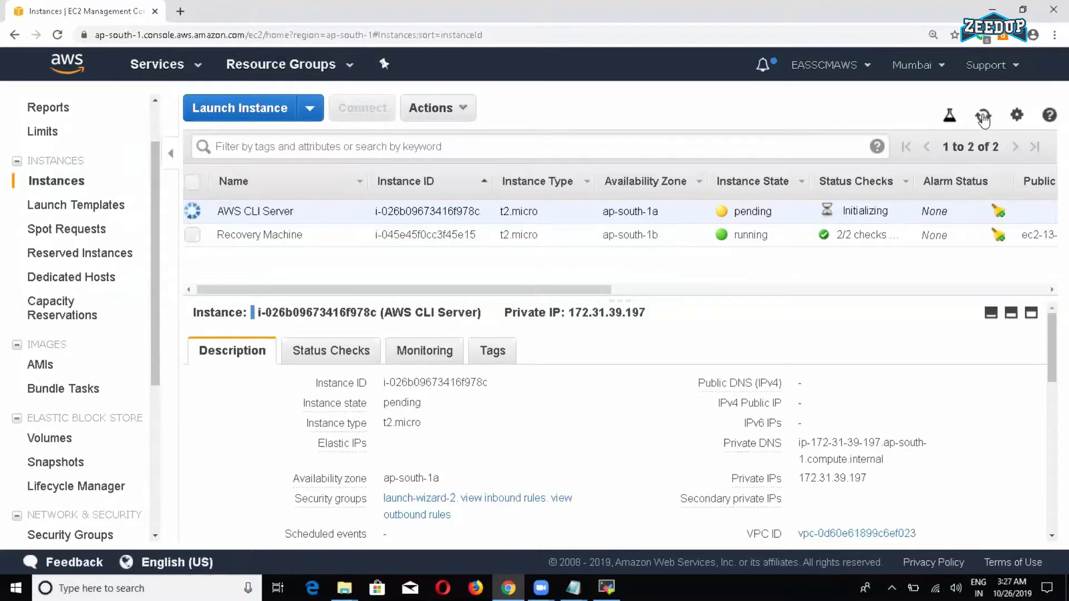
# Refresh the instance list and copy the AWS CLI Server's IPv4 public IP
pyautogui.click(983, 116)
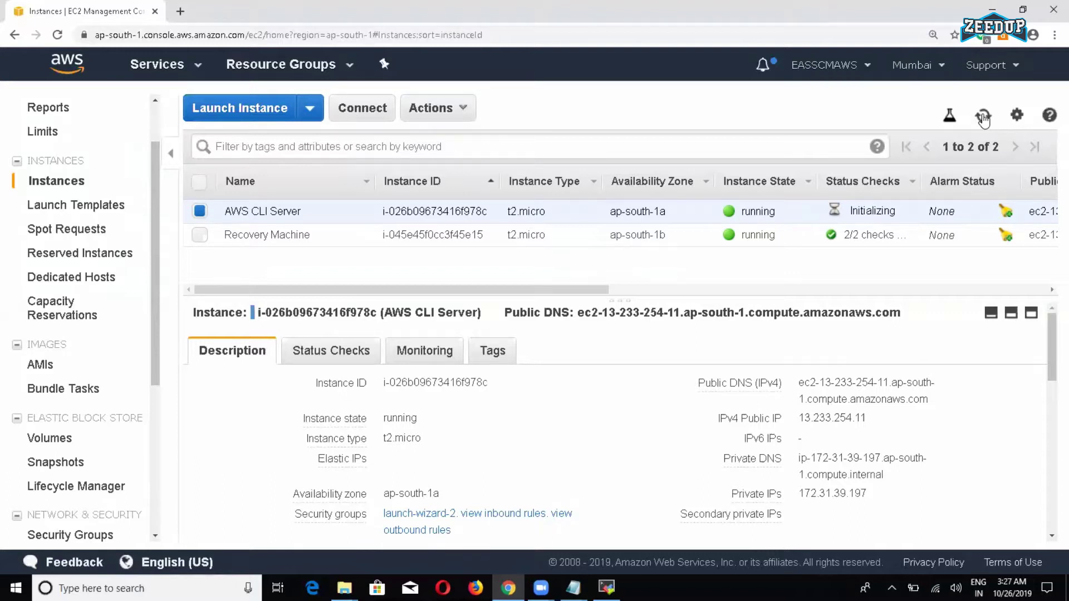
pyautogui.click(984, 117)
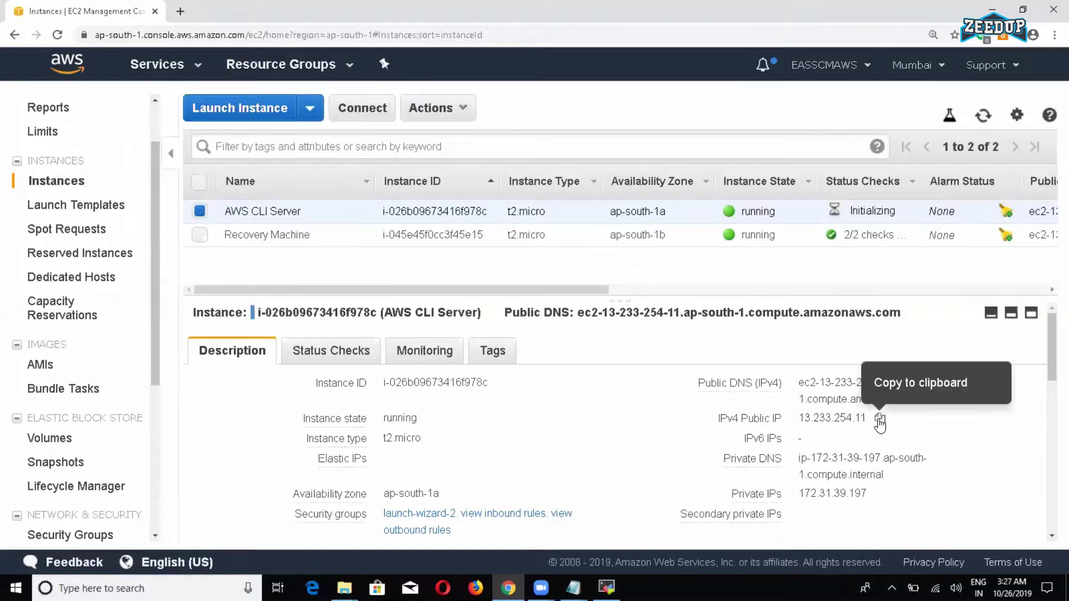
pyautogui.click(879, 419)
# In MobaXterm, set up a new SSH session with remote host 13.233.254.11 and username ec2-user
pyautogui.click(606, 587)
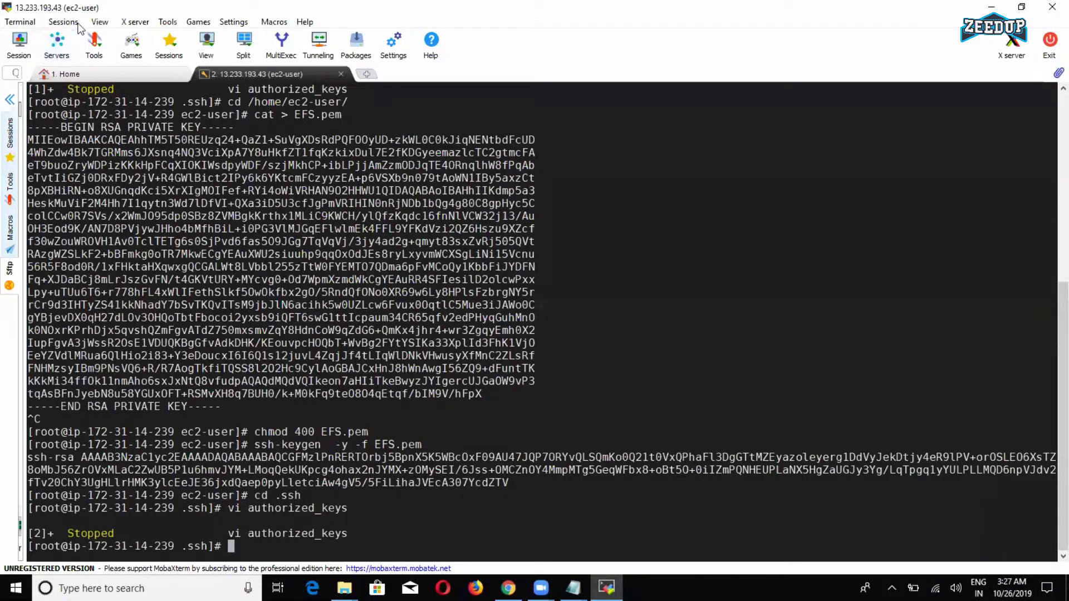
pyautogui.click(19, 44)
pyautogui.click(265, 147)
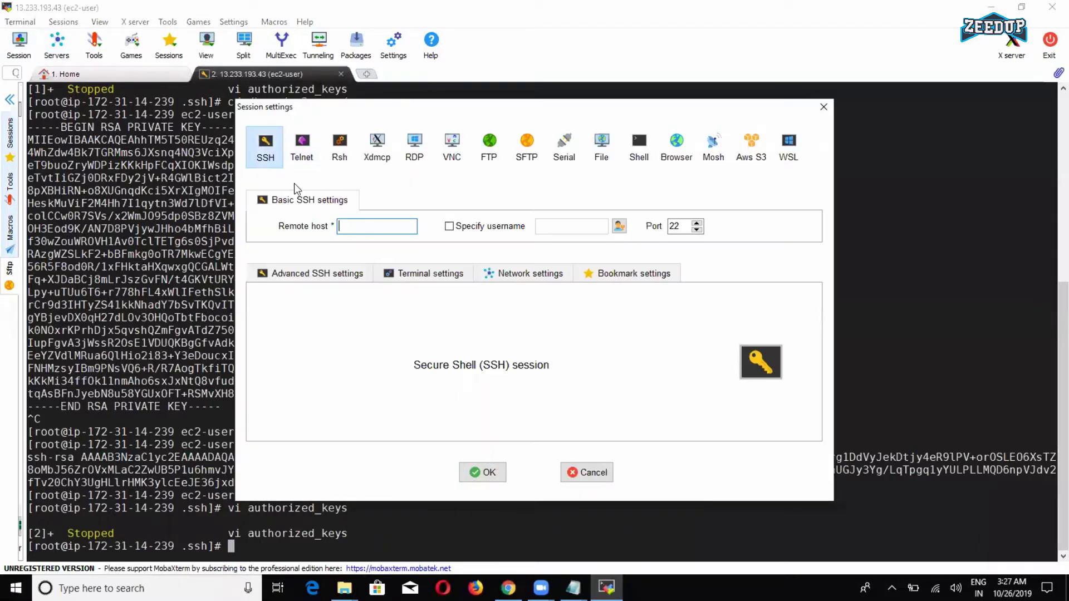
pyautogui.rightClick(370, 227)
pyautogui.click(279, 287)
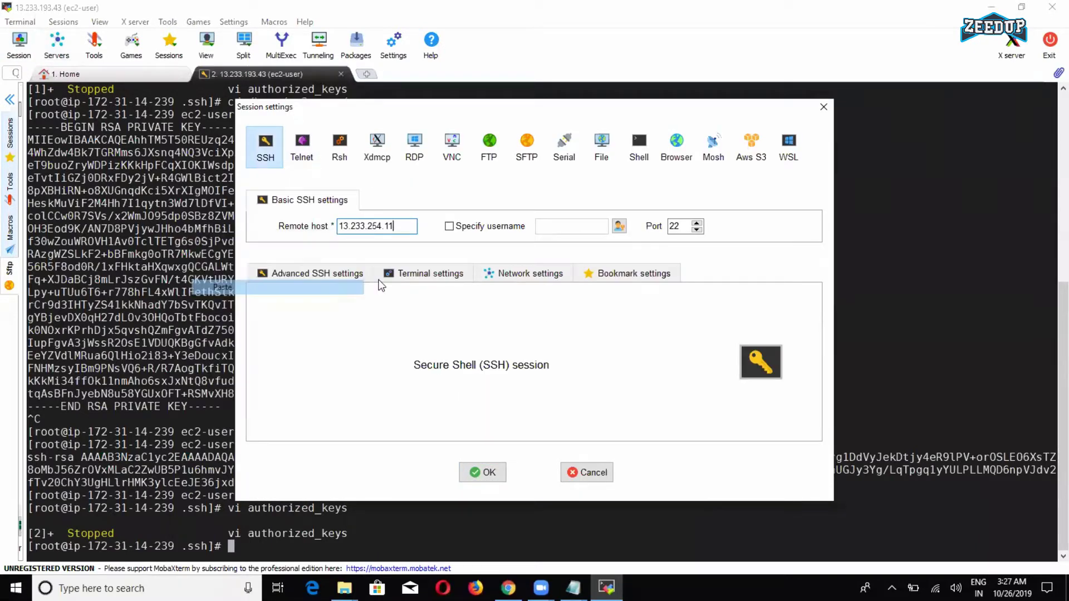
pyautogui.click(488, 228)
pyautogui.press('BackSpace')
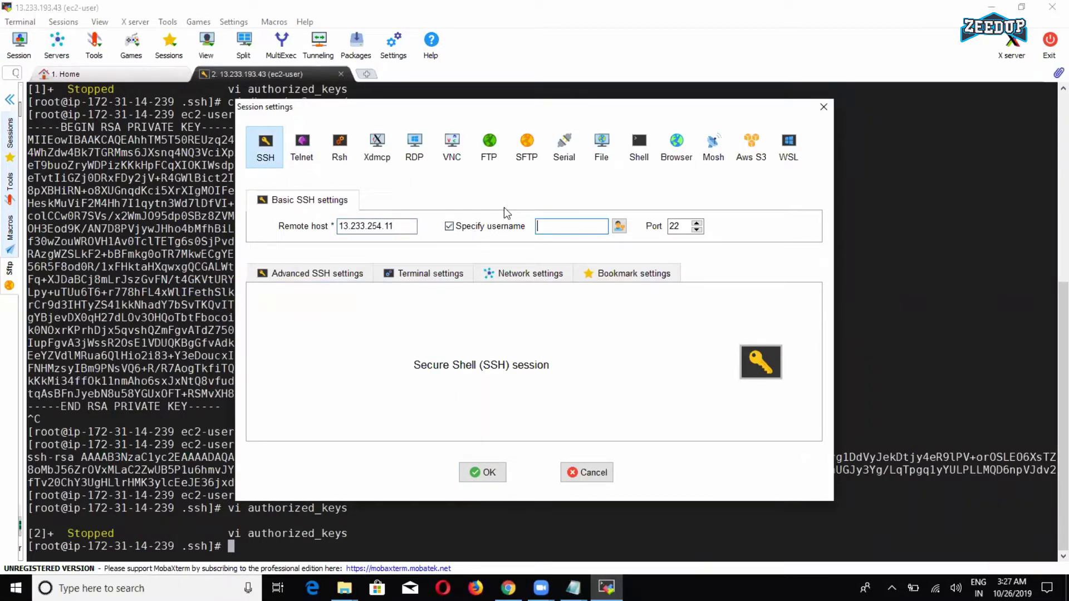
pyautogui.write('ec2-user')
# Set the session to use the EFS private key file from Downloads and connect to the server
pyautogui.click(313, 274)
pyautogui.click(328, 393)
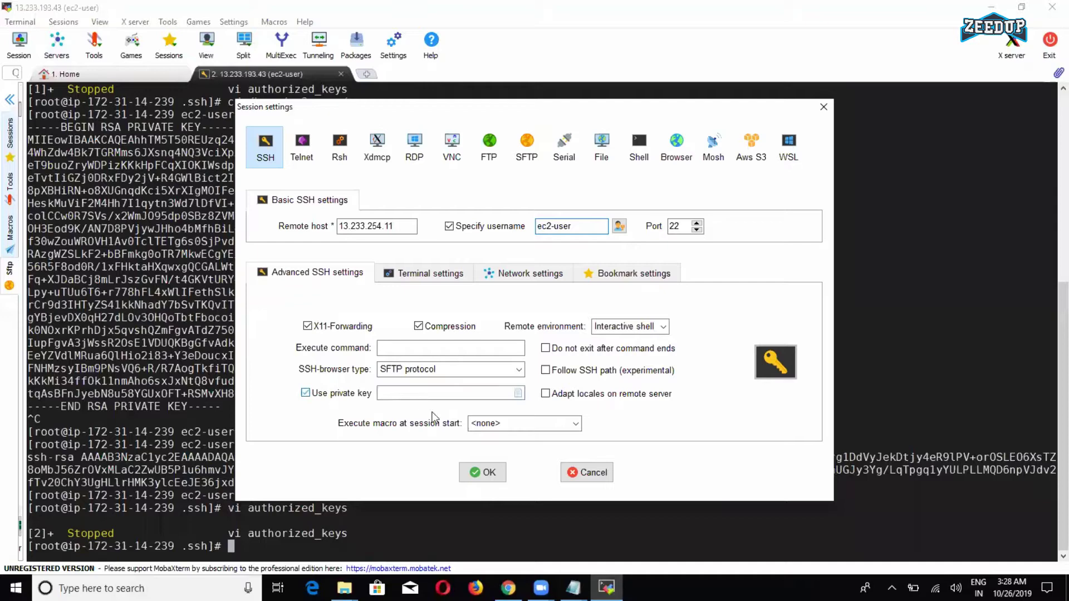
pyautogui.click(517, 394)
pyautogui.click(484, 223)
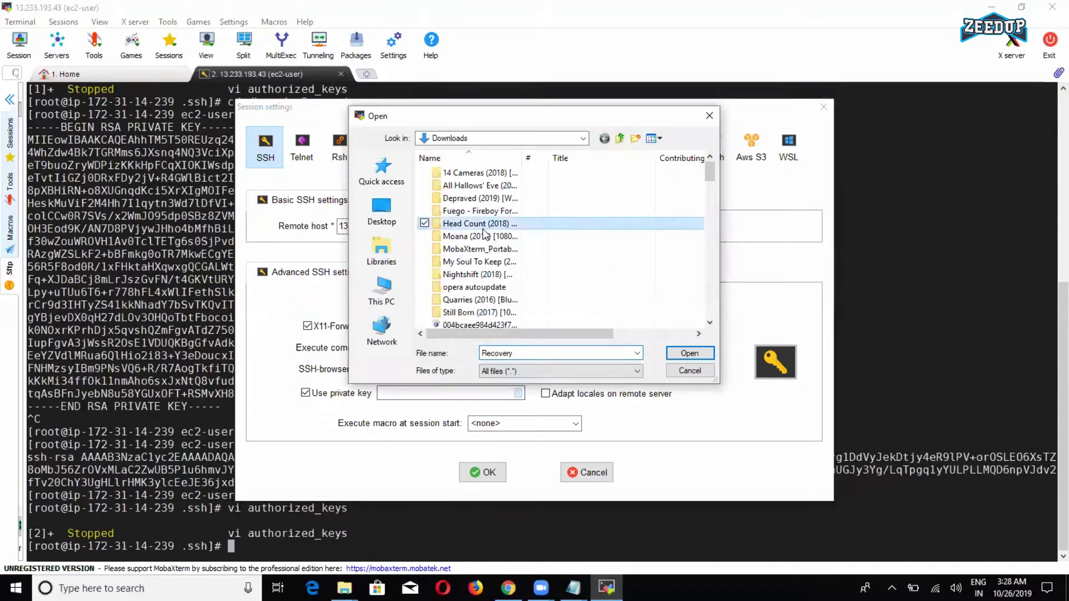
pyautogui.press('e')
pyautogui.doubleClick(463, 262)
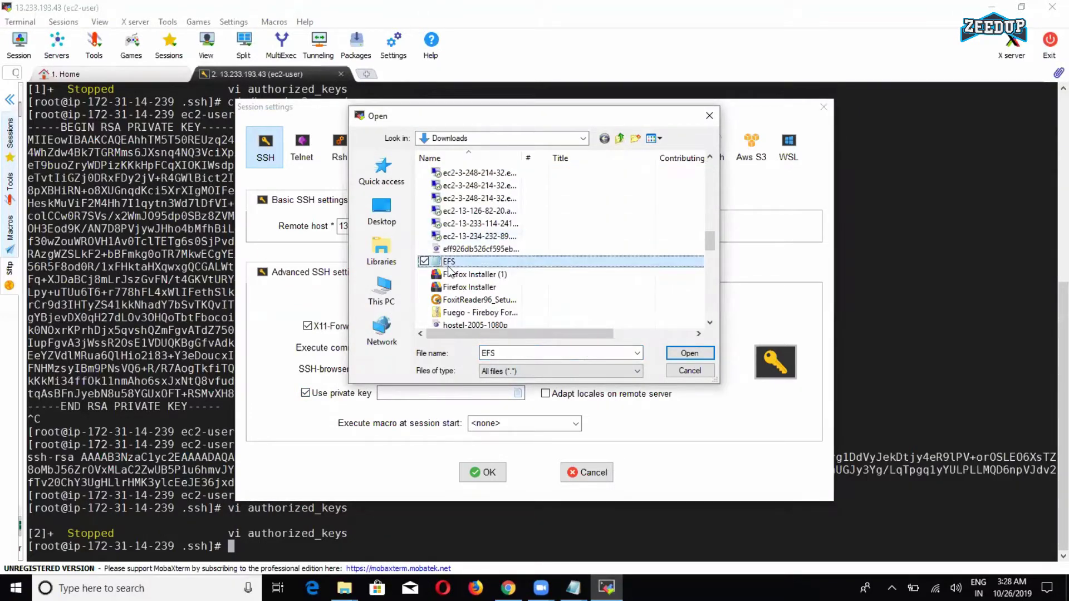
pyautogui.click(485, 473)
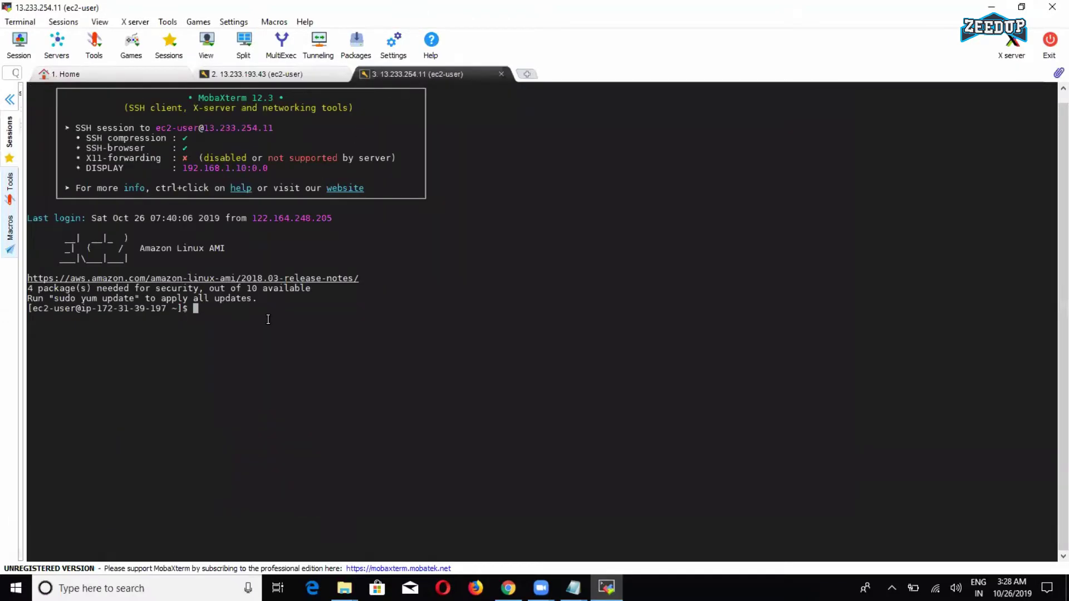
# Become root with sudo su, go to the .ssh directory and open authorized_keys in vi
pyautogui.write('sudo su')
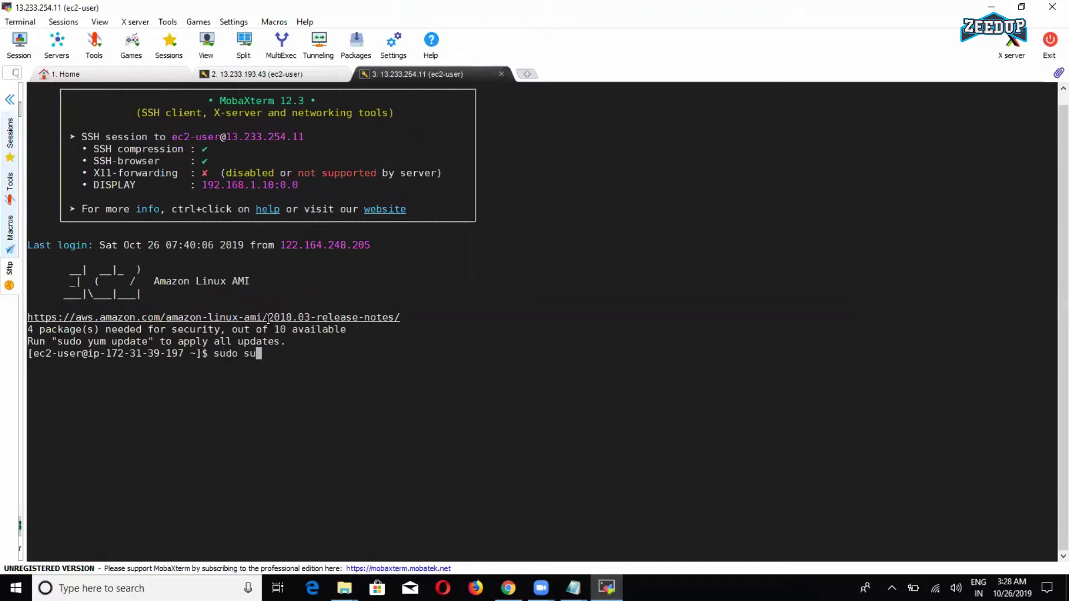
pyautogui.press('Return')
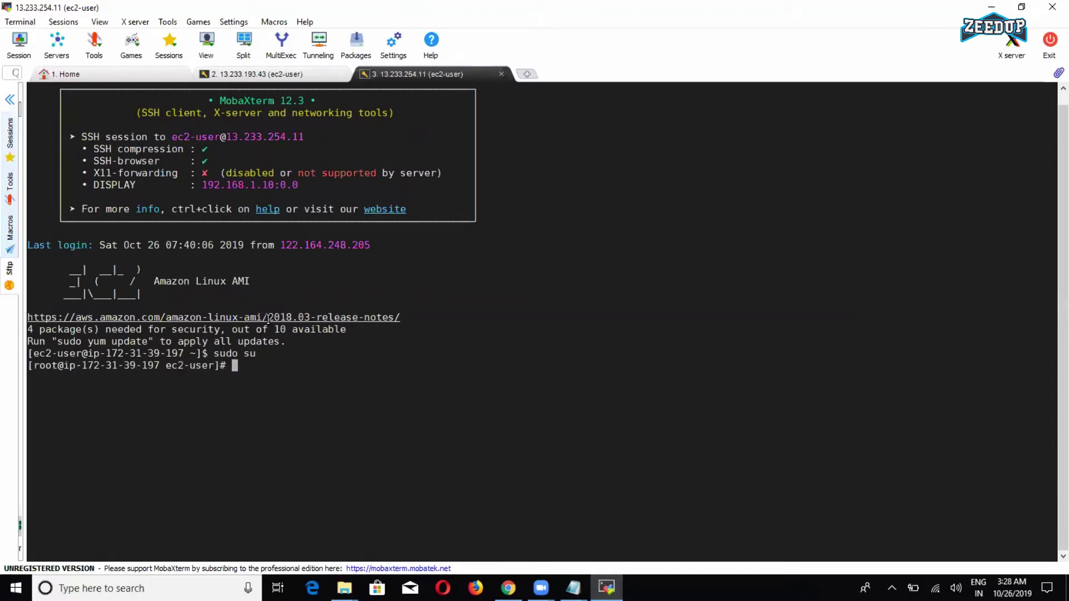
pyautogui.write('cd .ssh')
pyautogui.press('Return')
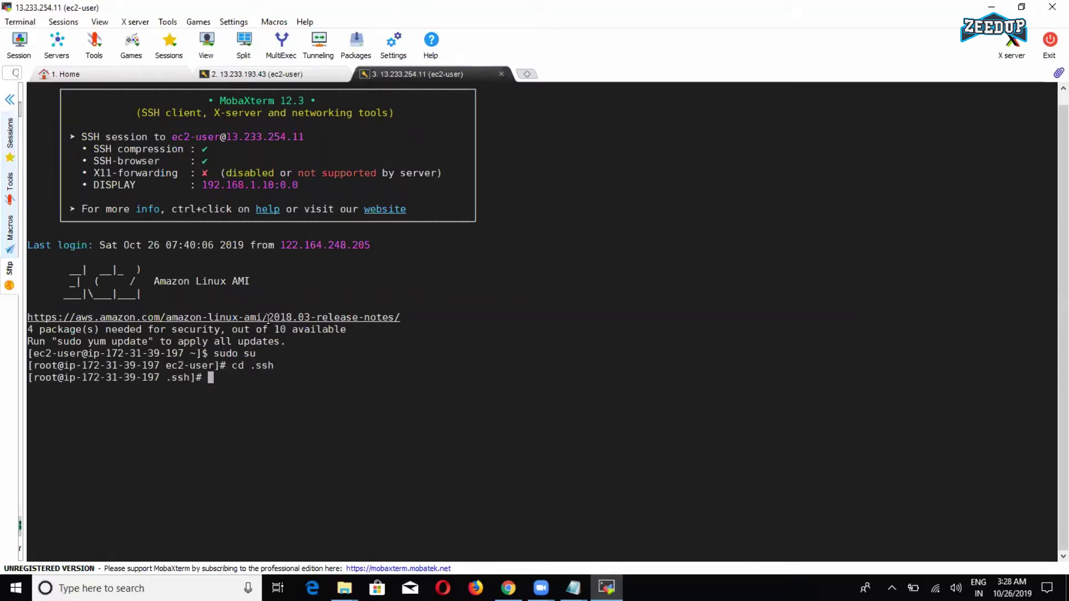
pyautogui.write('vi aut')
pyautogui.press('Tab')
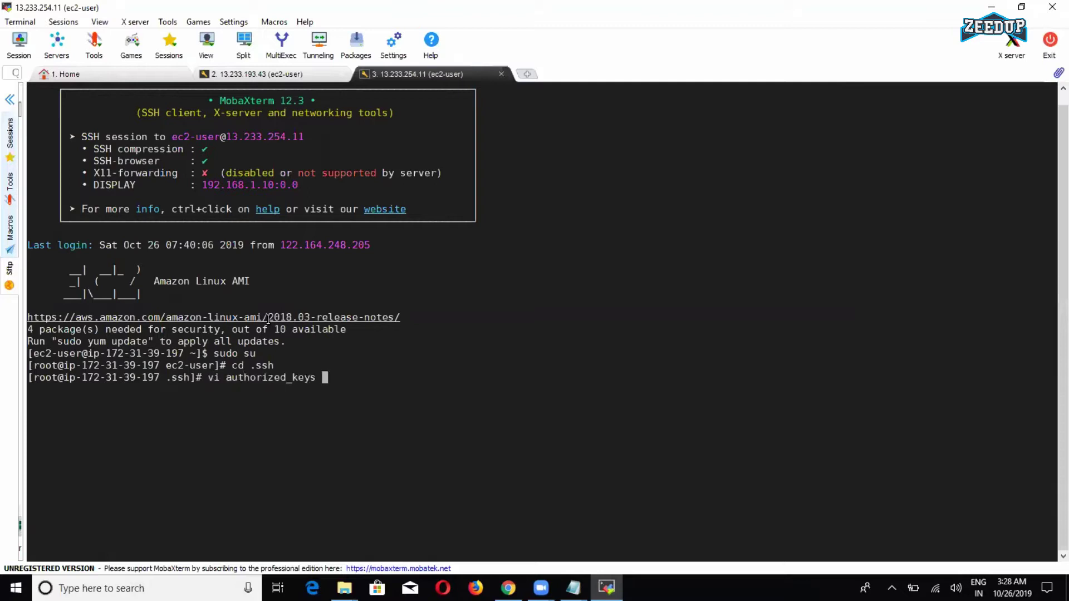
pyautogui.press('Return')
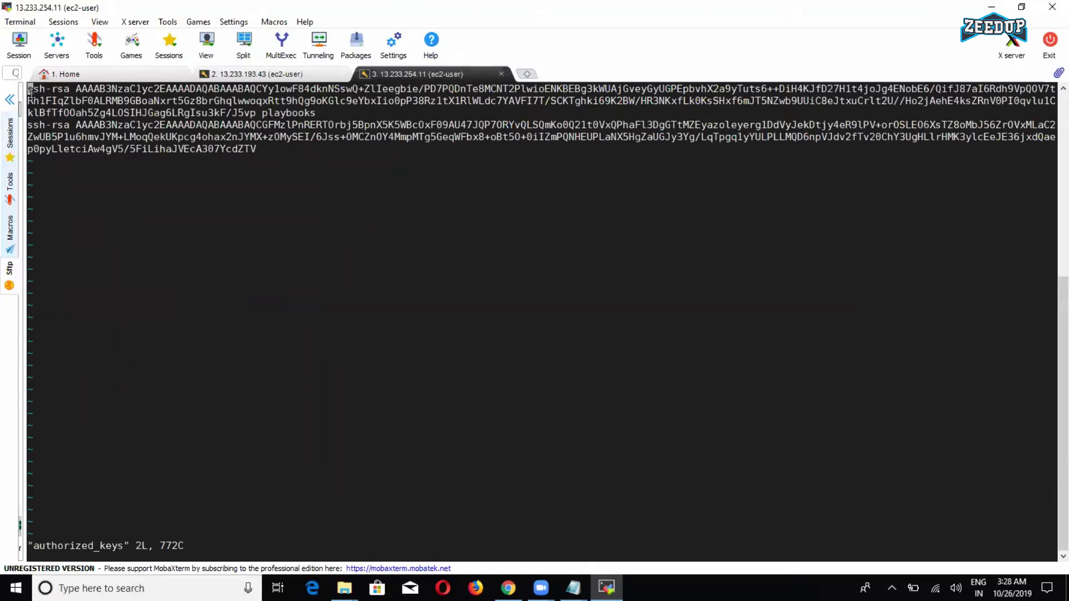
# Insert three blank lines between the playbooks key and the added public key in authorized_keys, and highlight each key to compare them
pyautogui.press('a')
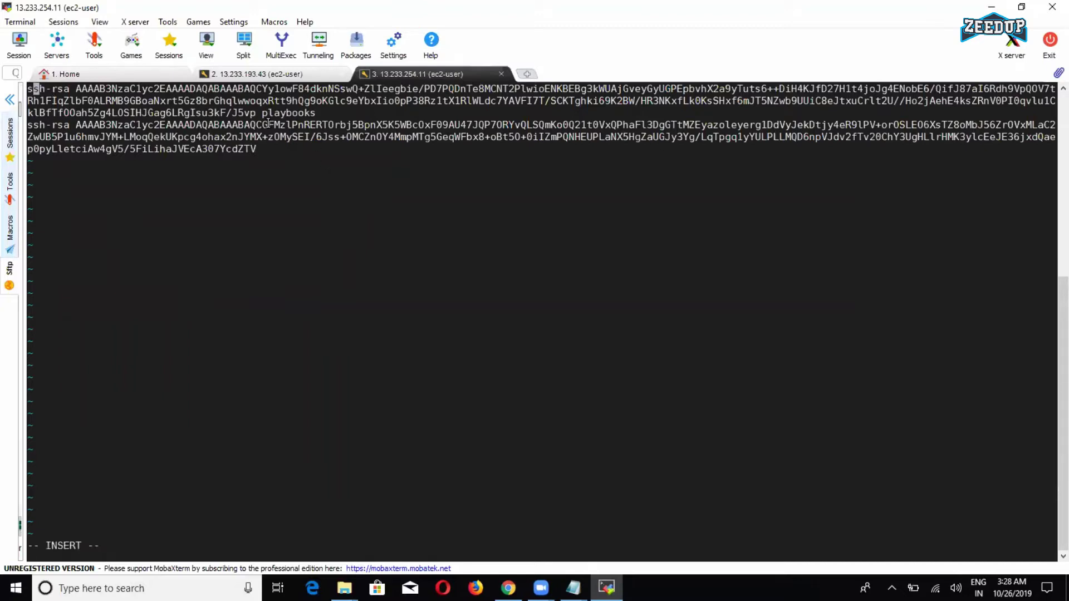
pyautogui.press('Right')
pyautogui.press('Right')
pyautogui.press('Down')
pyautogui.press('Down')
pyautogui.hotkey('ctrl', 'Left')
pyautogui.hotkey('ctrl', 'Left')
pyautogui.hotkey('ctrl', 'Left')
pyautogui.hotkey('ctrl', 'Left')
pyautogui.hotkey('ctrl', 'Left')
pyautogui.hotkey('ctrl', 'Left')
pyautogui.hotkey('ctrl', 'Left')
pyautogui.hotkey('ctrl', 'Left')
pyautogui.press('Home')
pyautogui.press('Down')
pyautogui.press('Right')
pyautogui.press('Right')
pyautogui.press('Right')
pyautogui.press('Right')
pyautogui.press('Home')
pyautogui.hotkey('ctrl', 'Left')
pyautogui.press('Right')
pyautogui.press('Right')
pyautogui.press('Right')
pyautogui.press('Right')
pyautogui.press('Right')
pyautogui.press('Right')
pyautogui.press('Right')
pyautogui.press('Right')
pyautogui.press('Right')
pyautogui.press('Return')
pyautogui.press('Return')
pyautogui.press('Return')
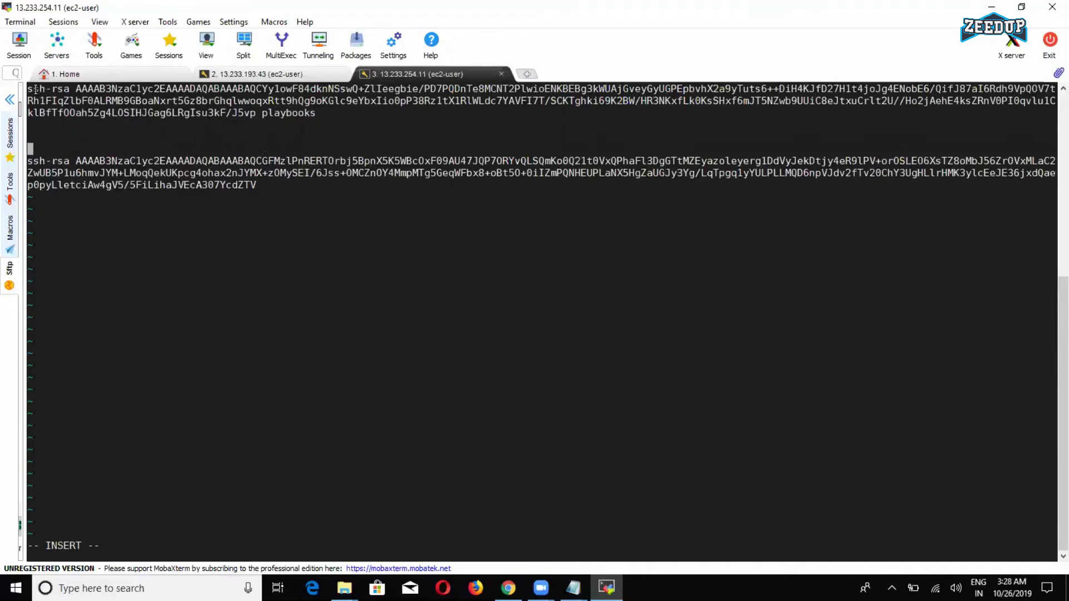
pyautogui.moveTo(29, 89); pyautogui.dragTo(315, 114)
pyautogui.click(67, 191)
pyautogui.moveTo(34, 157); pyautogui.dragTo(367, 187)
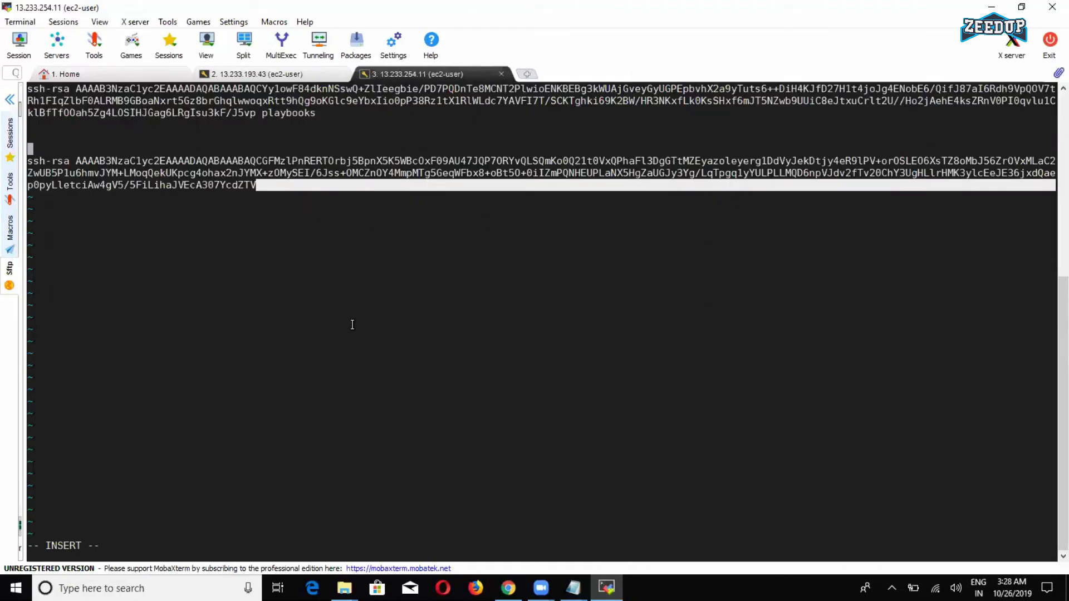
# Save authorized_keys with :wq and switch back to the EC2 instances list in Chrome
pyautogui.press('Escape')
pyautogui.write(':wq')
pyautogui.press('Return')
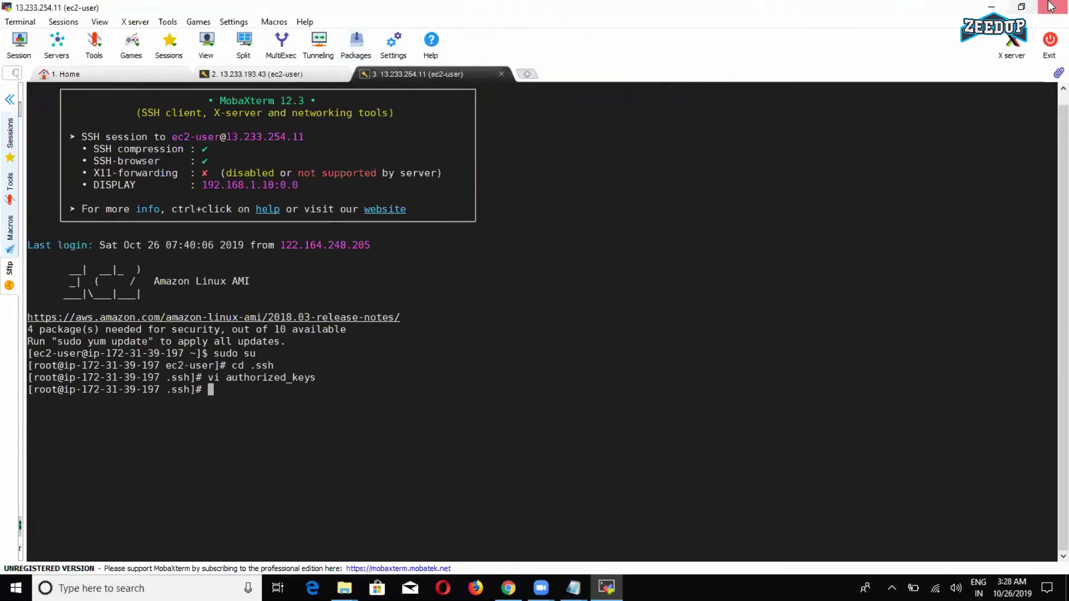
pyautogui.click(992, 7)
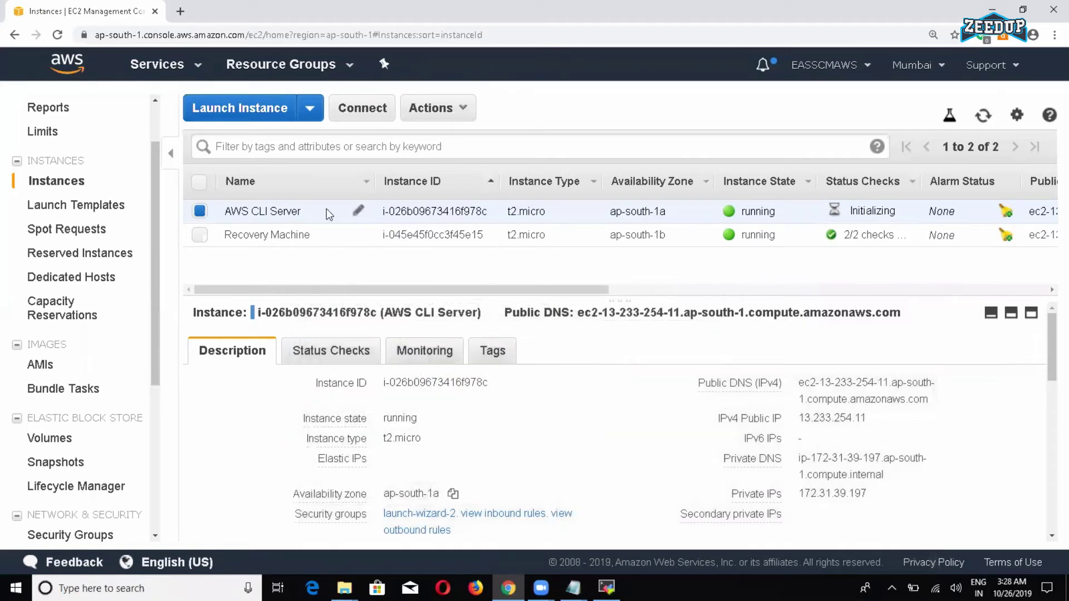